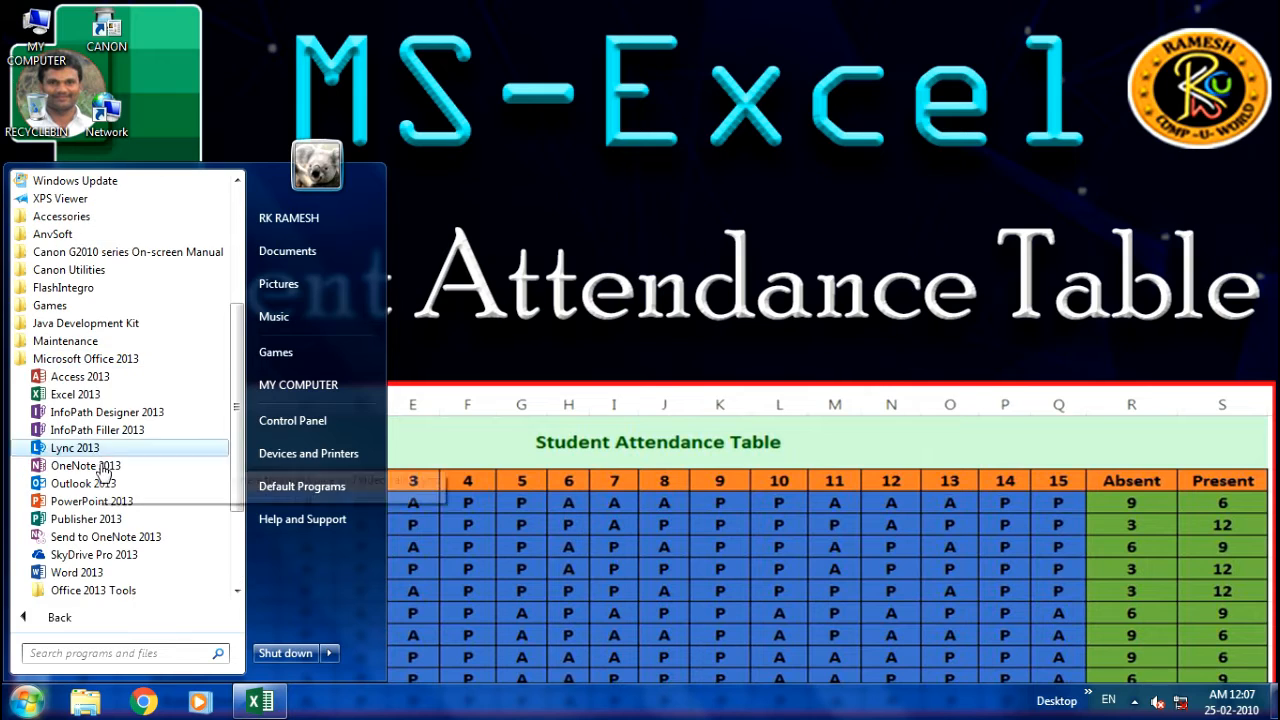
Step: Switch to the PRESENT ABSENT workbook in Excel
left_click(91, 398)
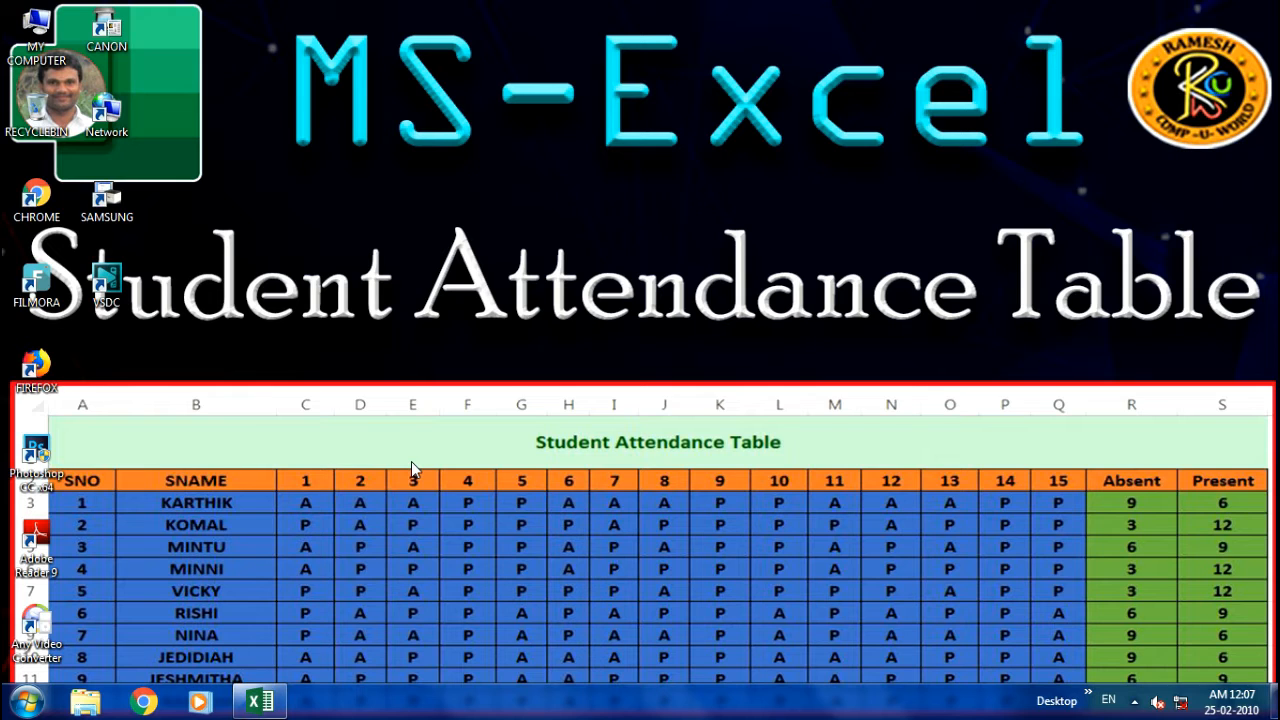
left_click(279, 707)
left_click(657, 420)
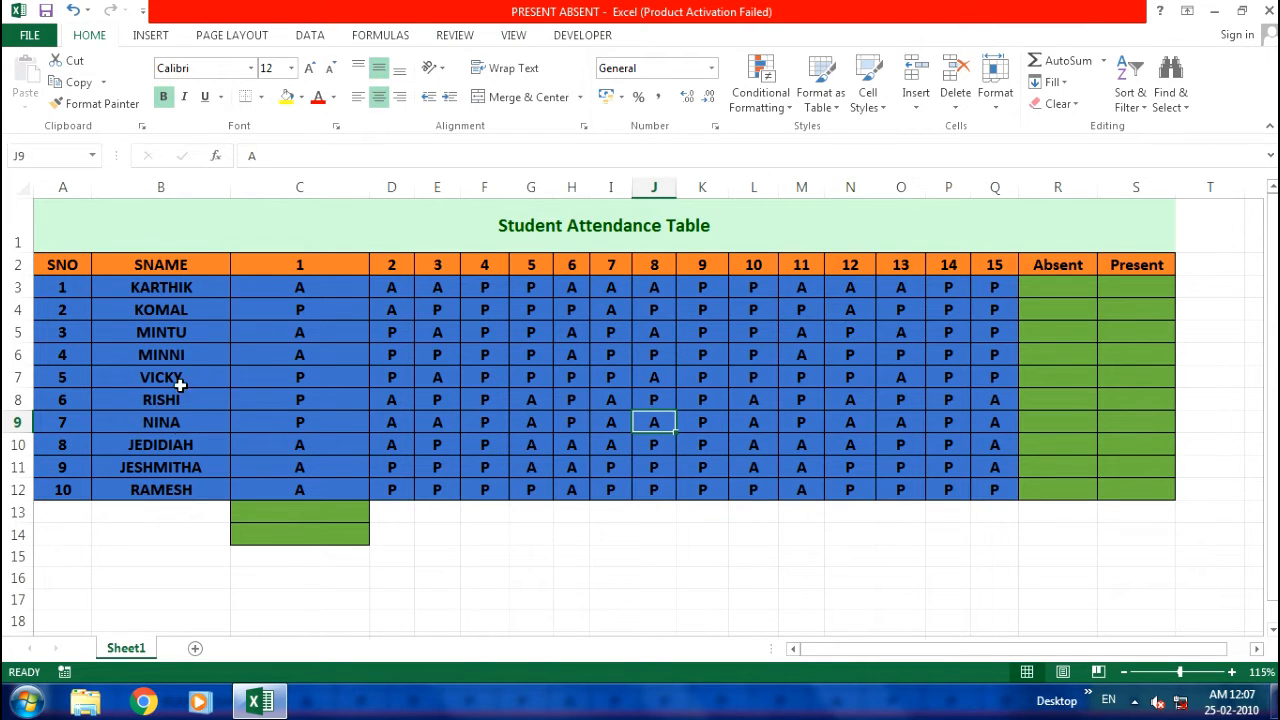
Step: Examine the day headings 1 to 15, the first student's attendance marks in C3:Q3, and the Absent and Present cells beside them
left_click(308, 266)
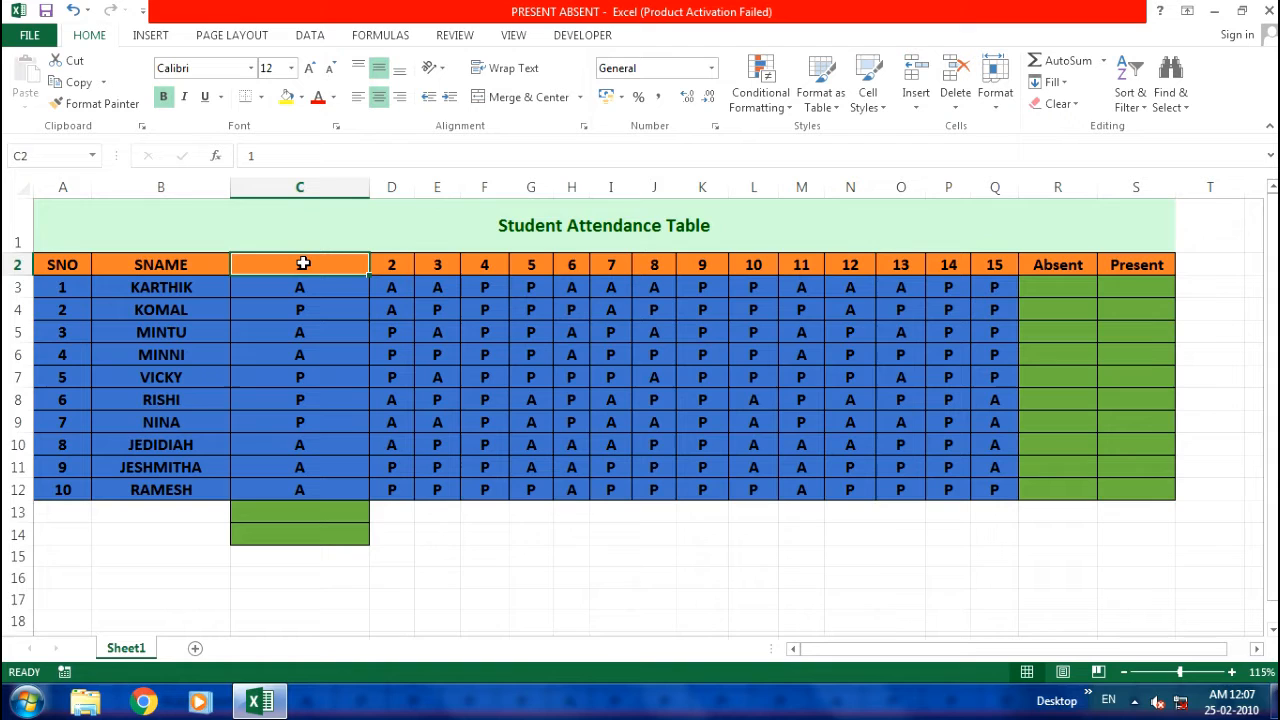
left_click(404, 270)
left_click(438, 266)
left_click(476, 266)
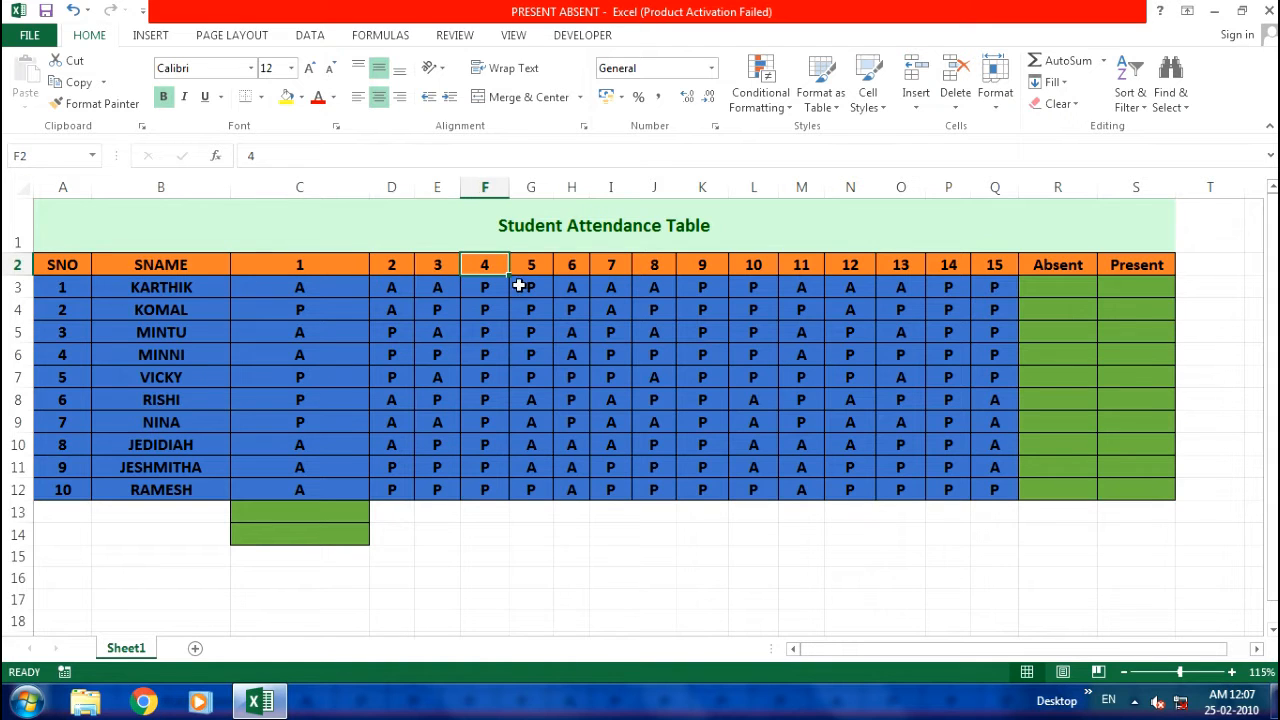
left_click(997, 266)
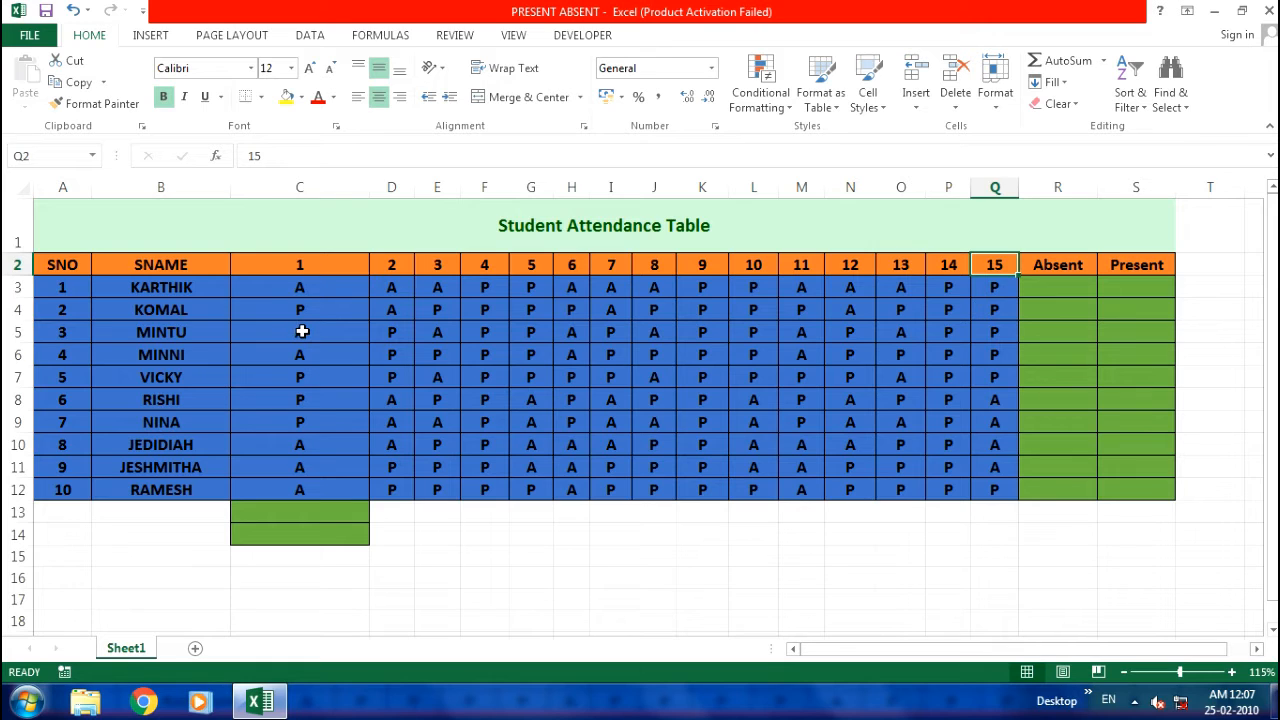
left_click(311, 297)
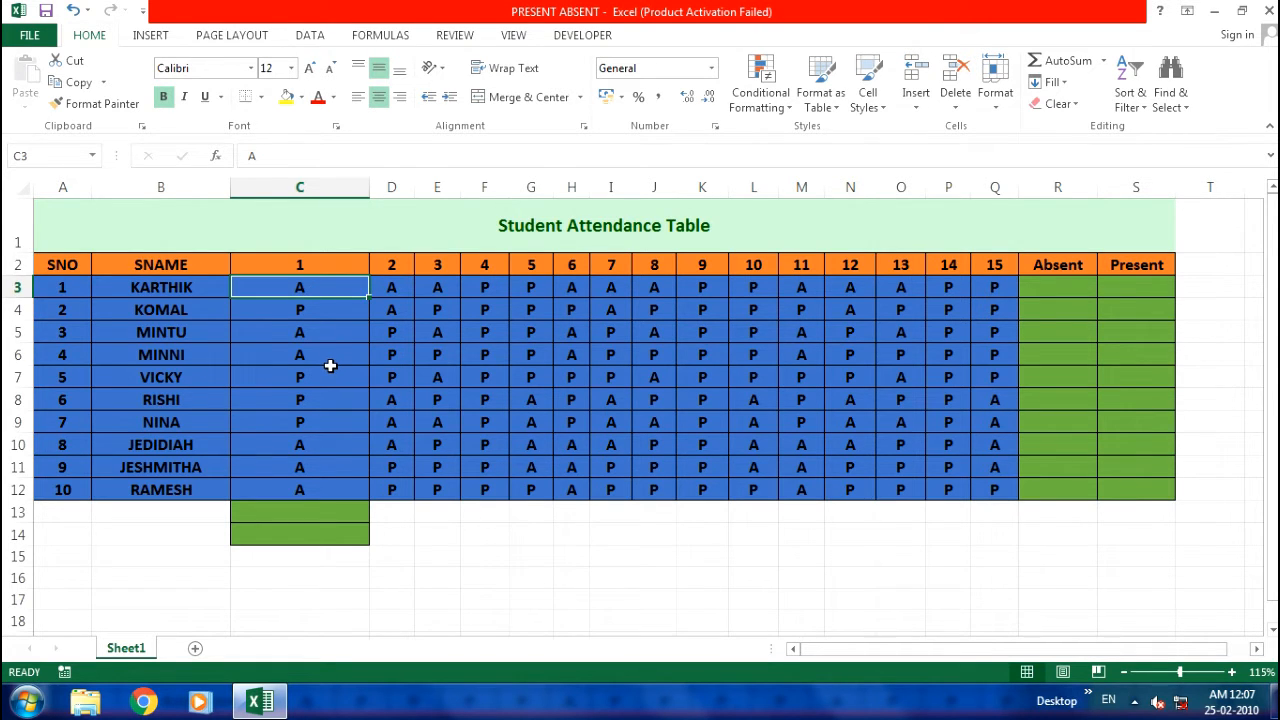
left_click(1046, 288)
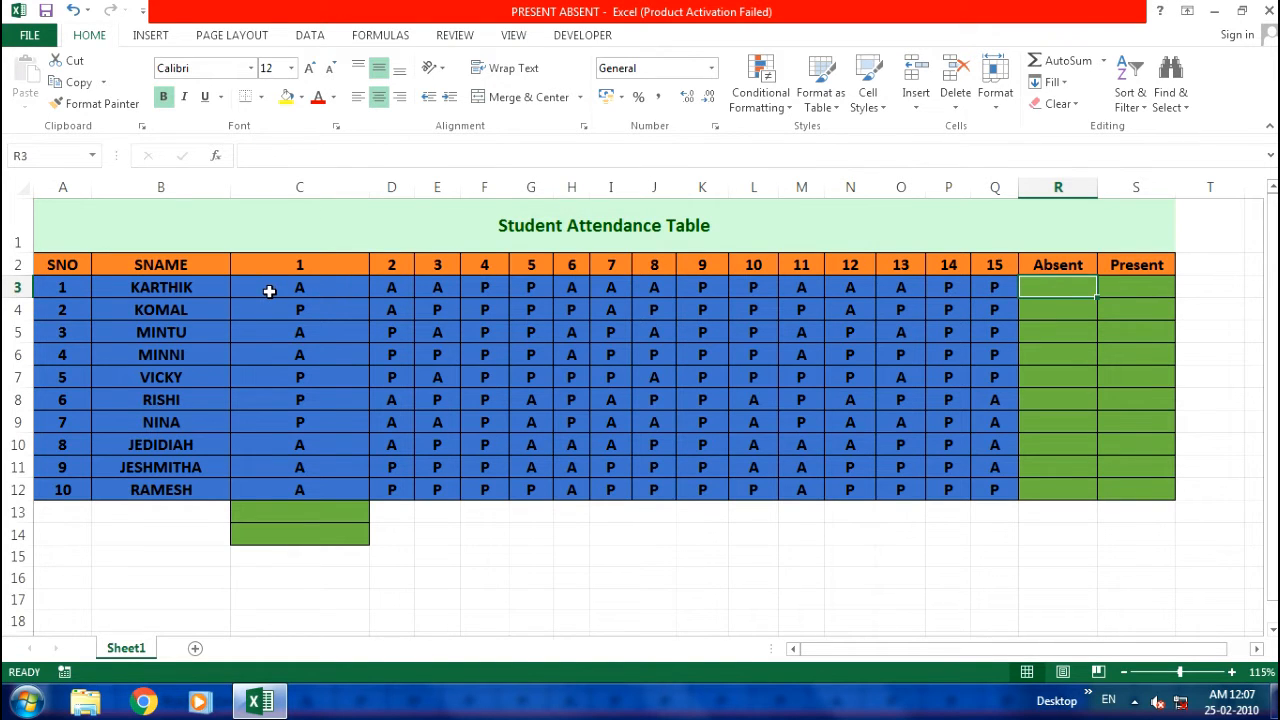
left_click_drag(269, 291, 994, 293)
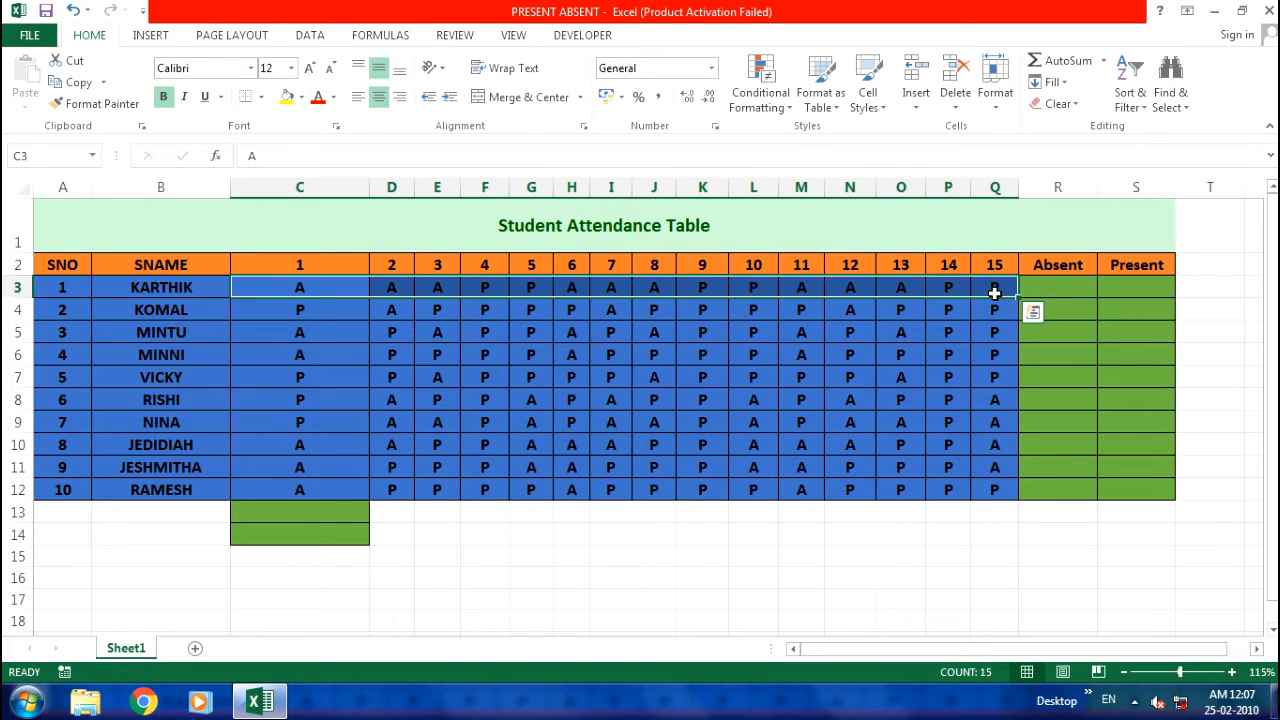
left_click(1060, 290)
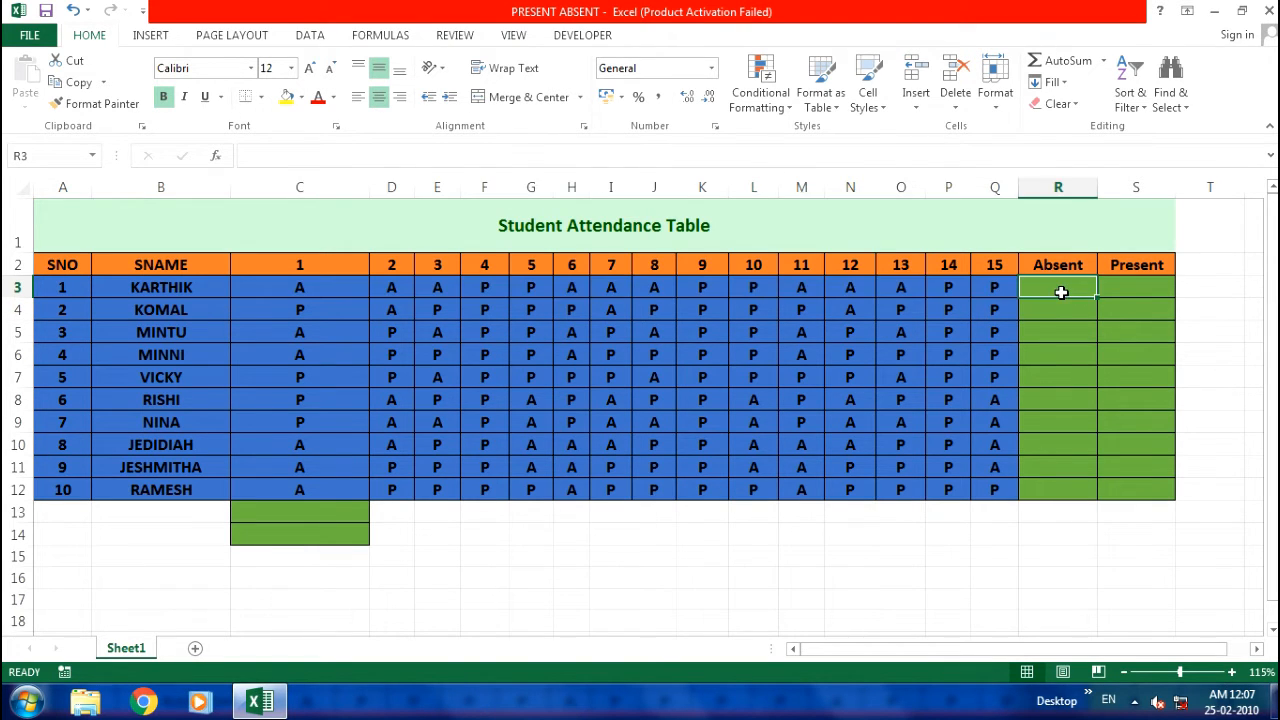
left_click(1141, 288)
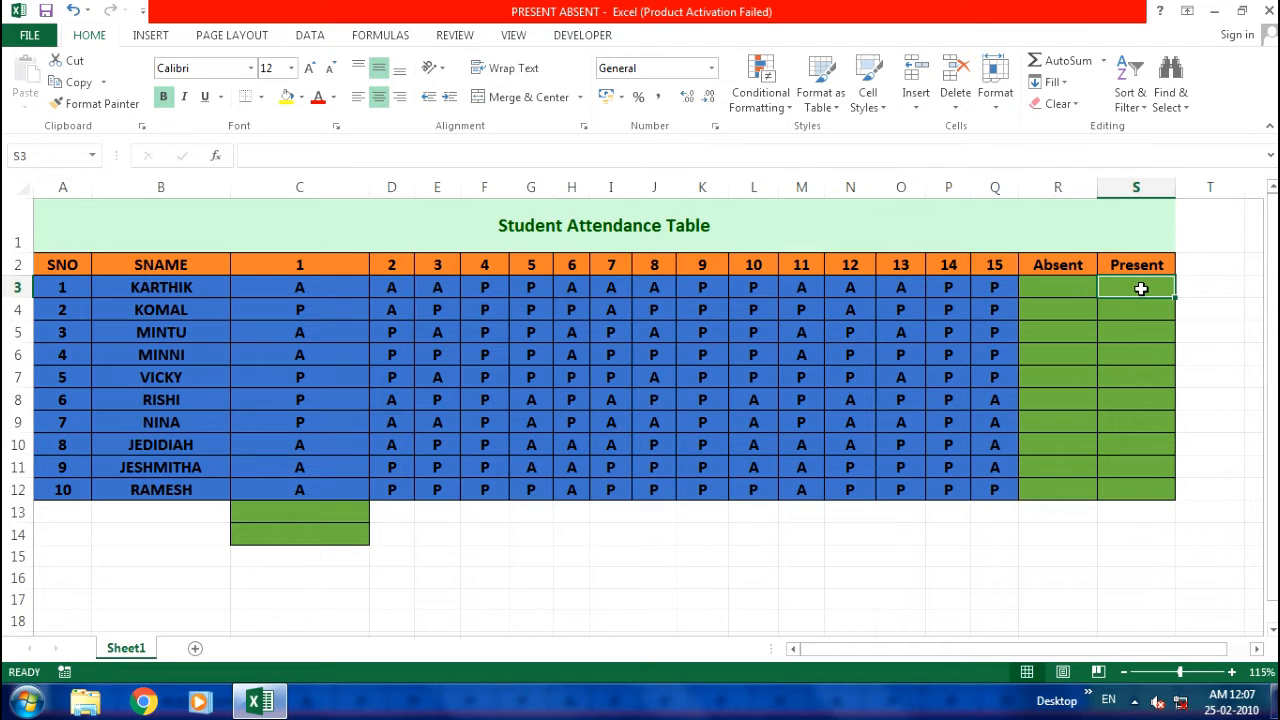
left_click(1057, 288)
left_click(1120, 288)
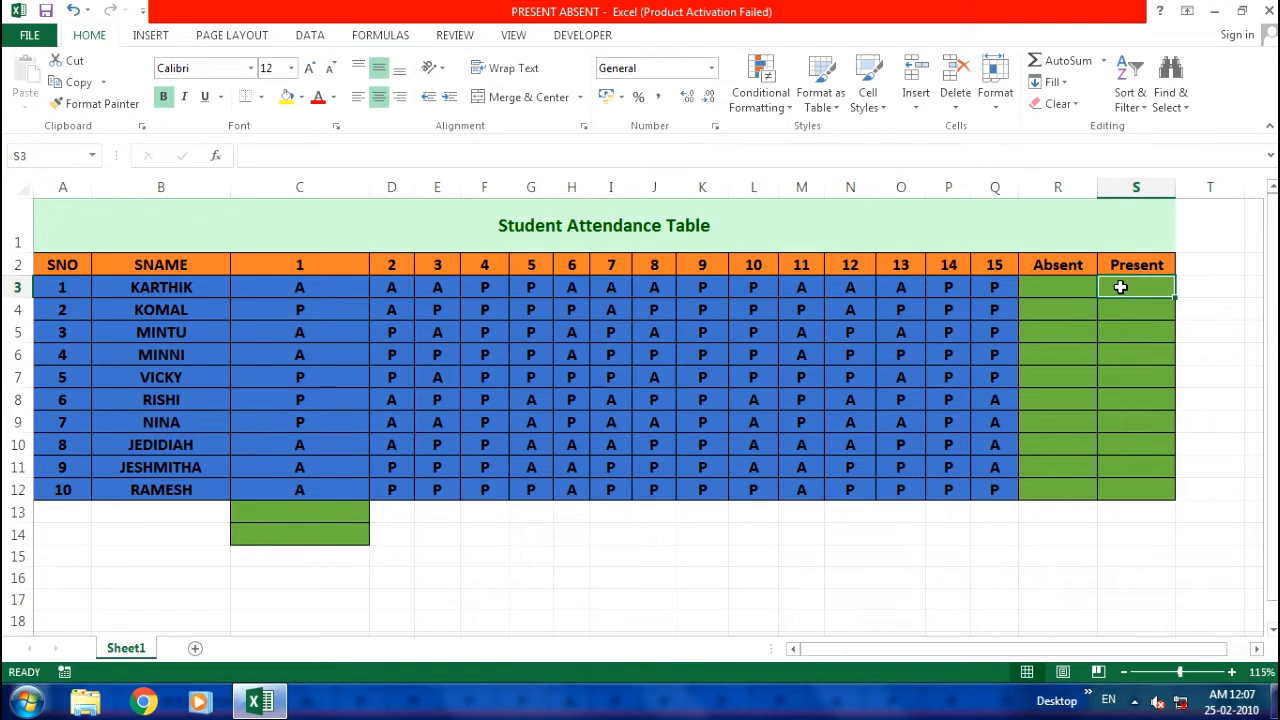
left_click(1057, 288)
left_click(1118, 288)
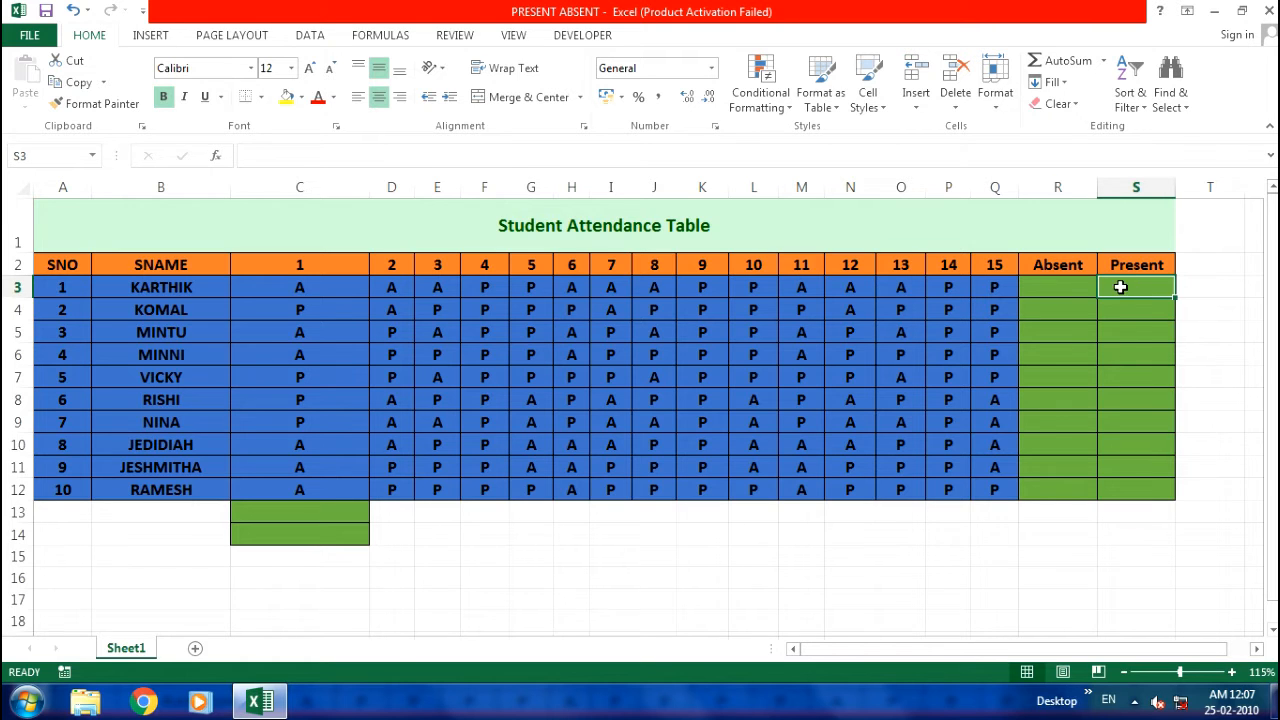
Step: Count the first student's absences in cell R3 with the formula =COUNTIF(C3:Q3,"A")
left_click(1057, 288)
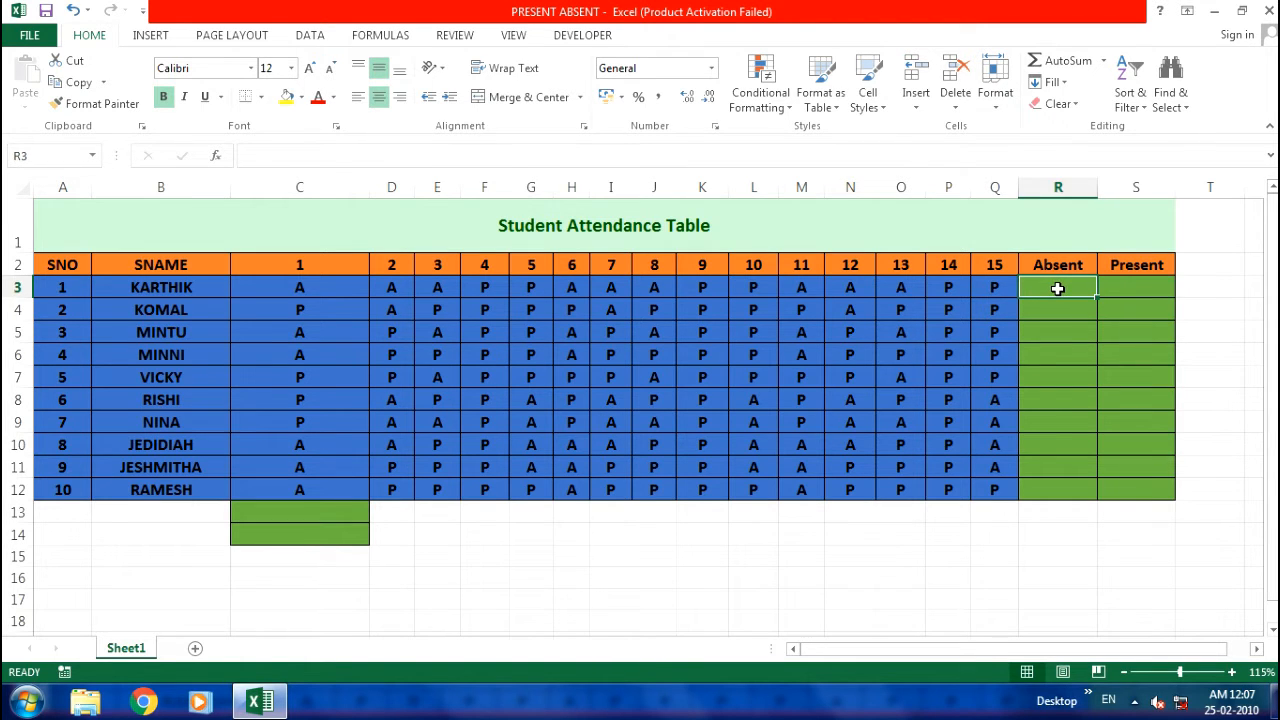
type("=count")
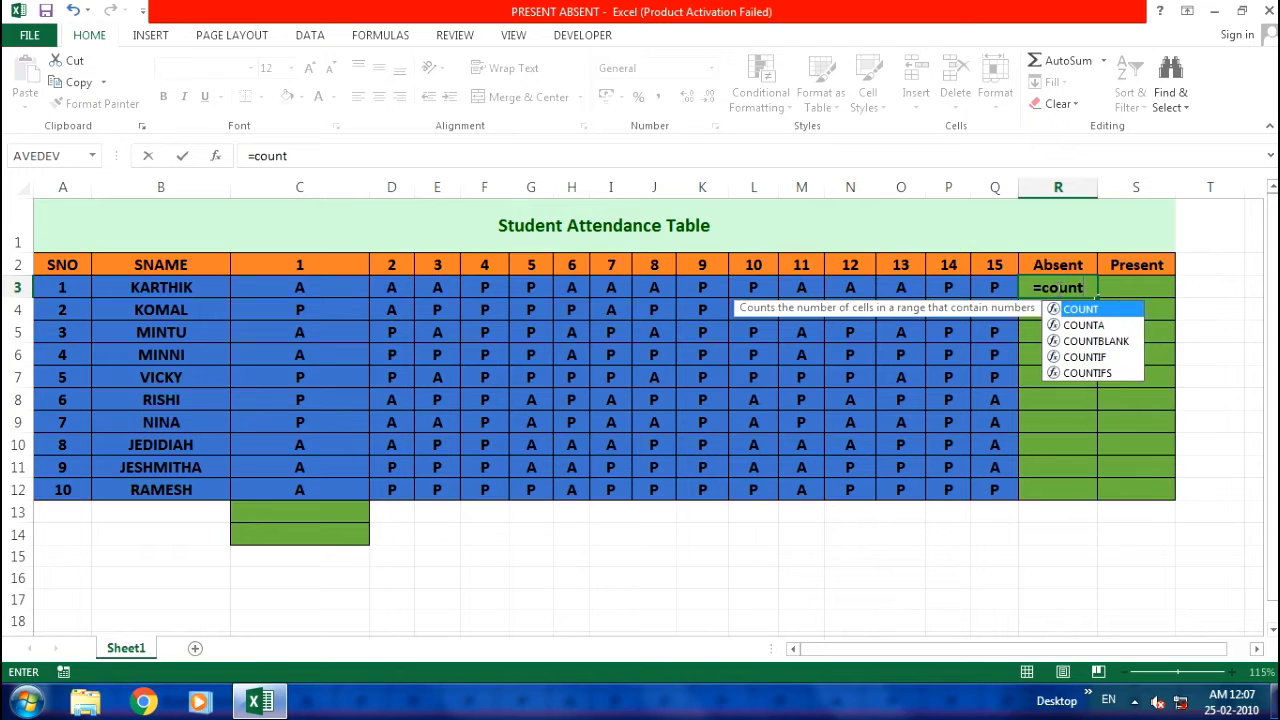
type("if(")
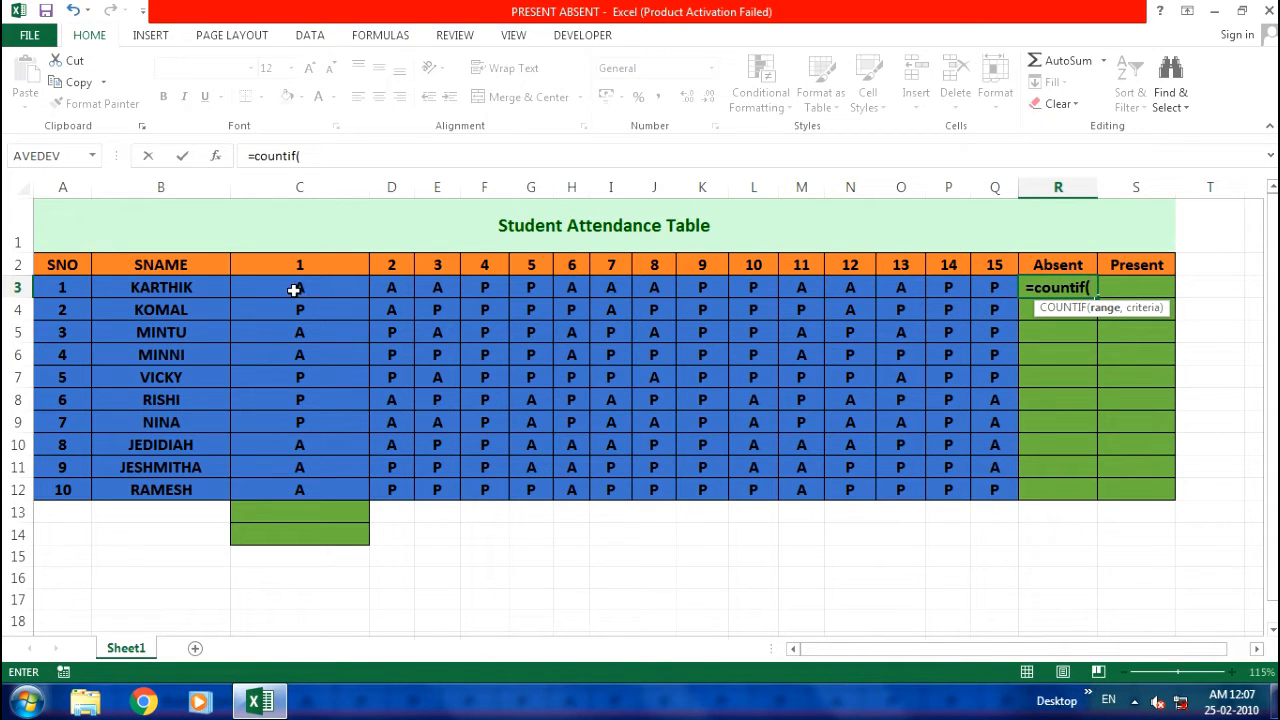
left_click_drag(295, 289, 985, 289)
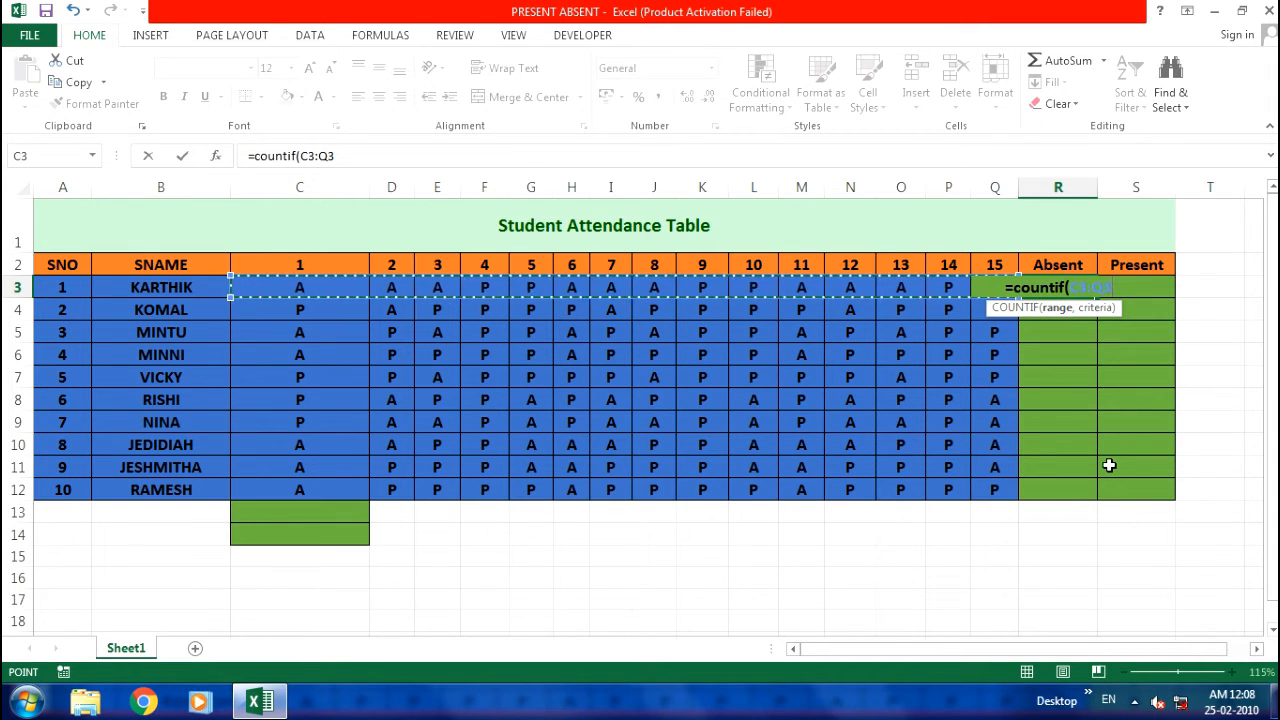
type(",")
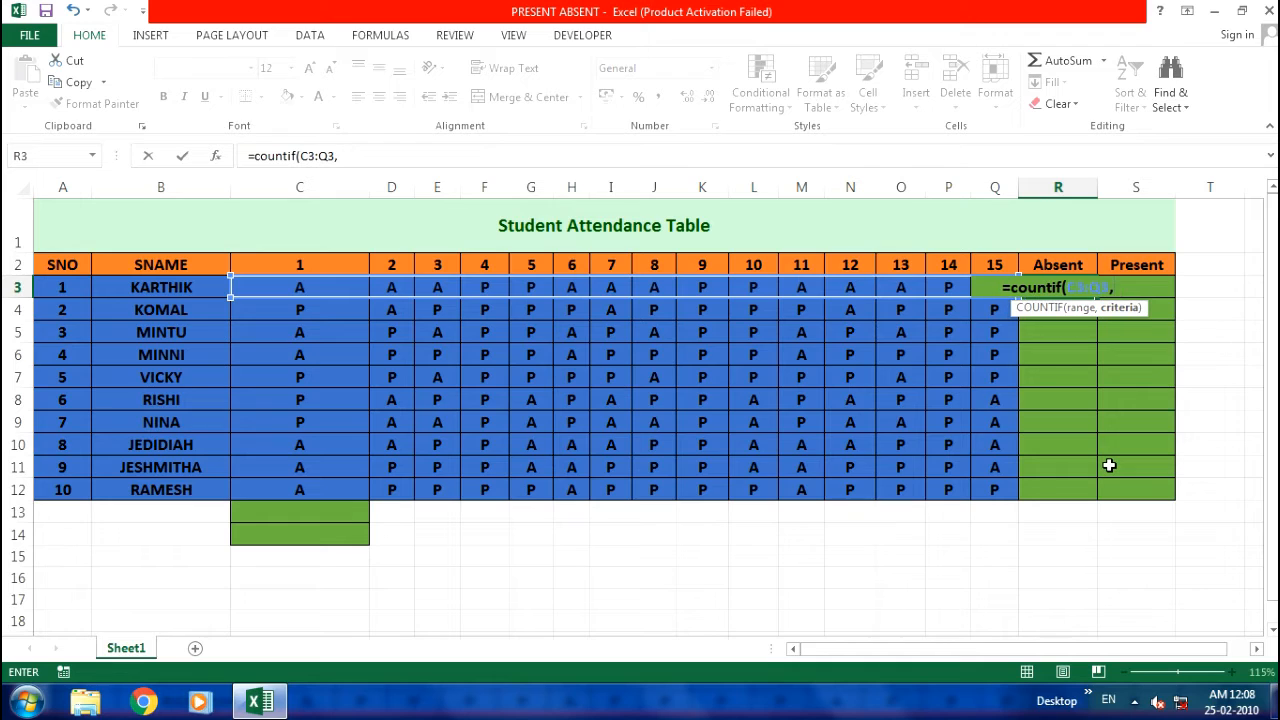
type("\"")
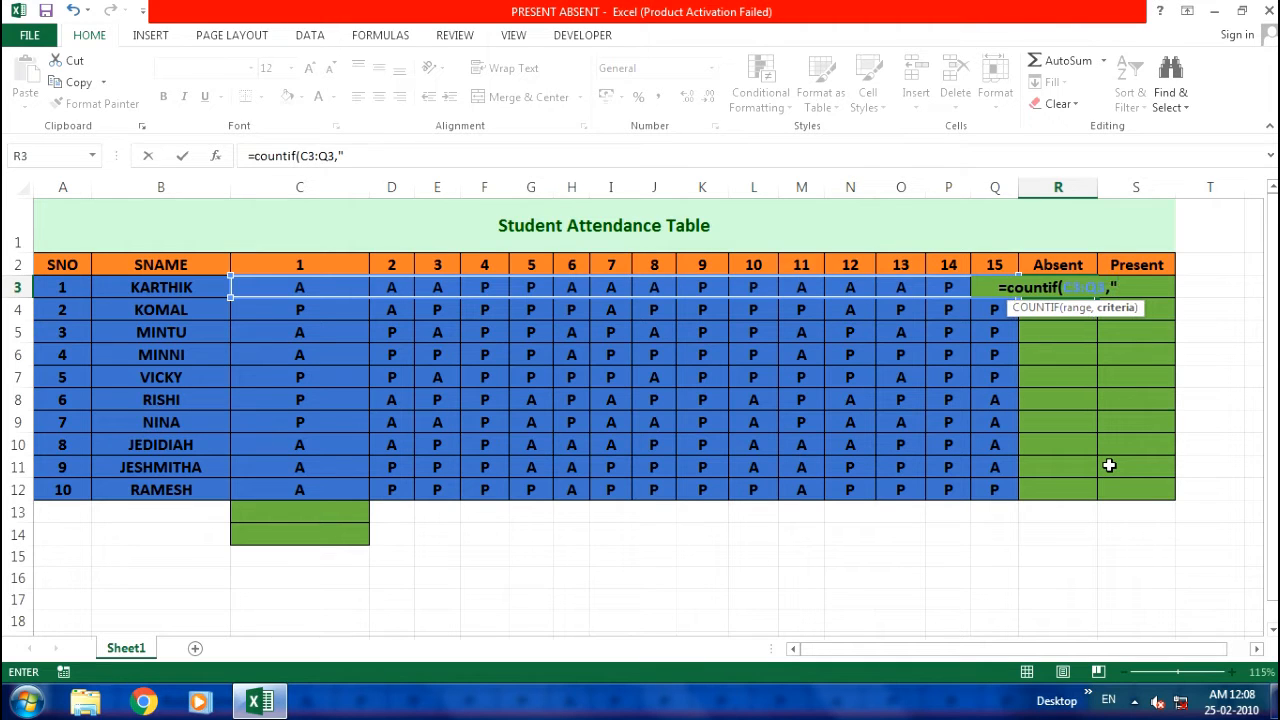
type("A\"")
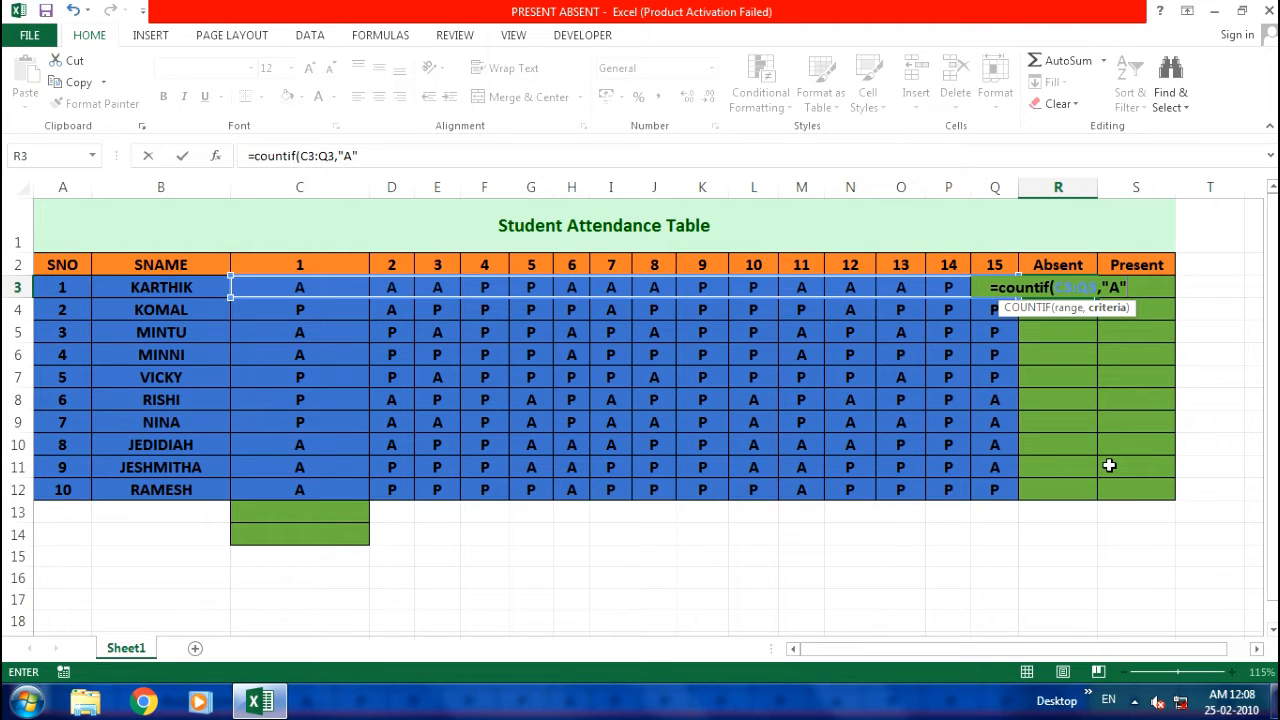
type(")")
key("Return")
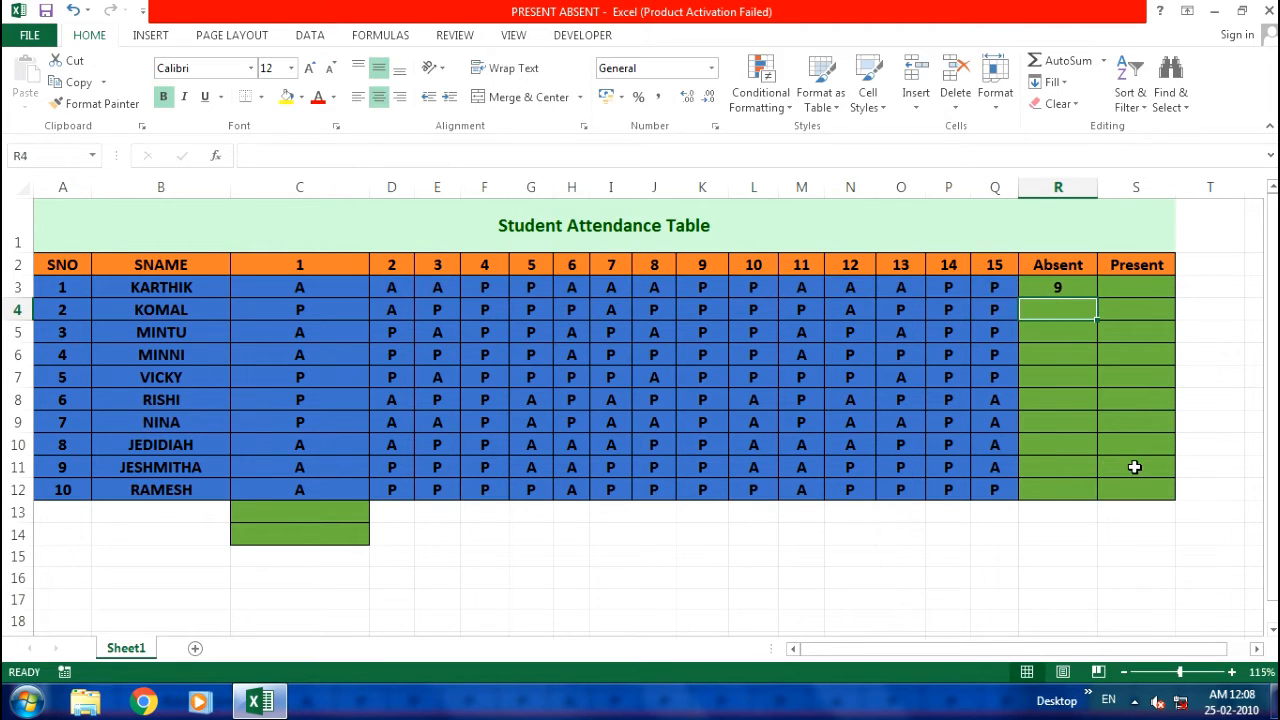
left_click(1055, 285)
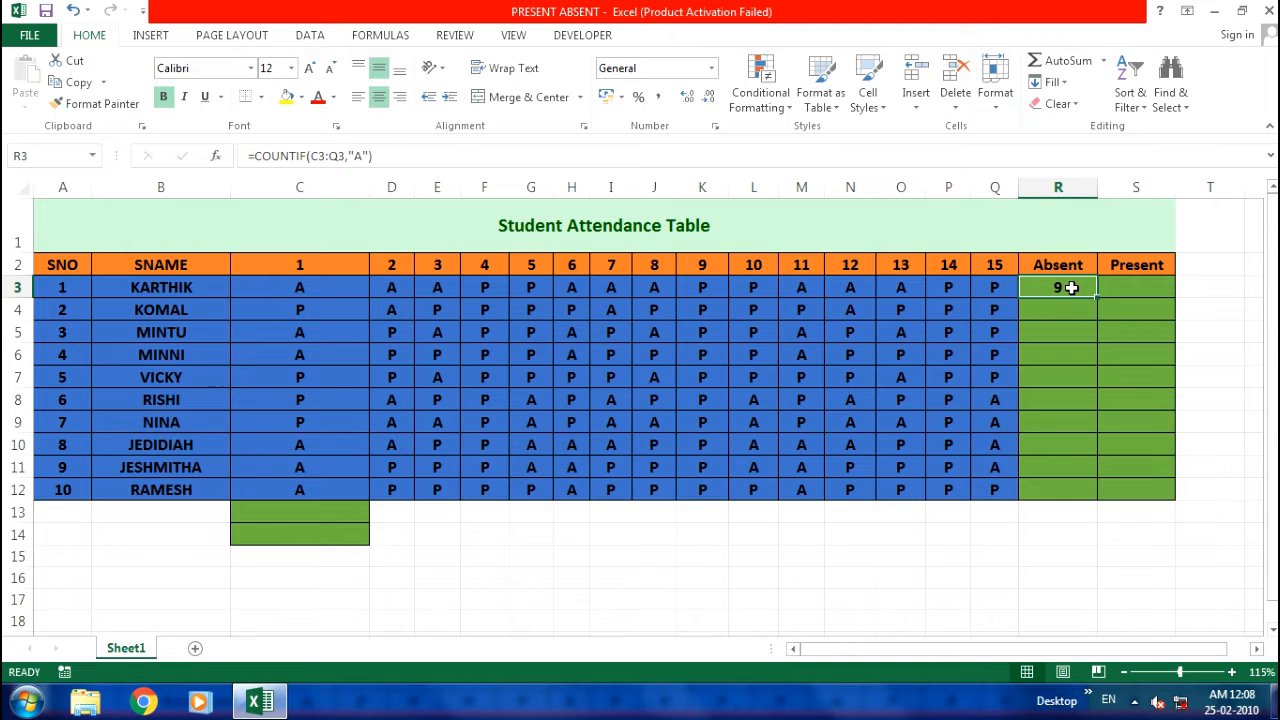
Step: Count the first student's days present in cell S3 with the formula =COUNTIF(C3:Q3,"P")
left_click(1126, 287)
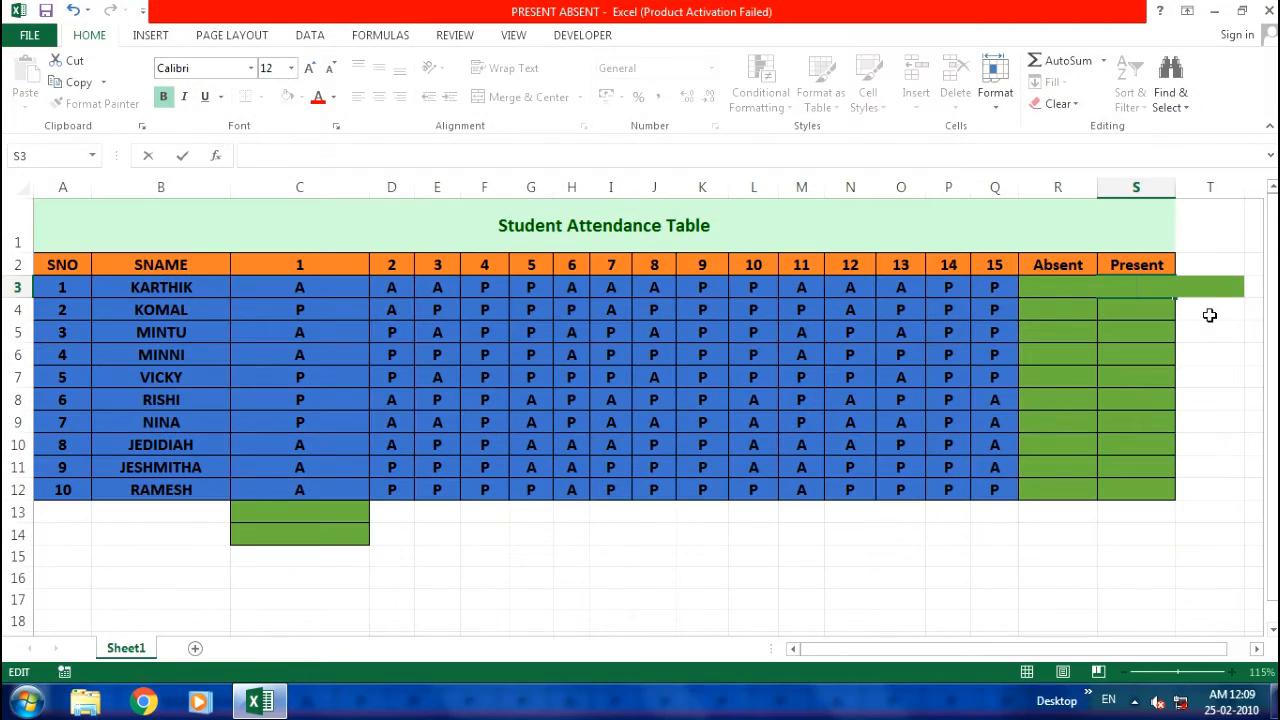
type("=cou")
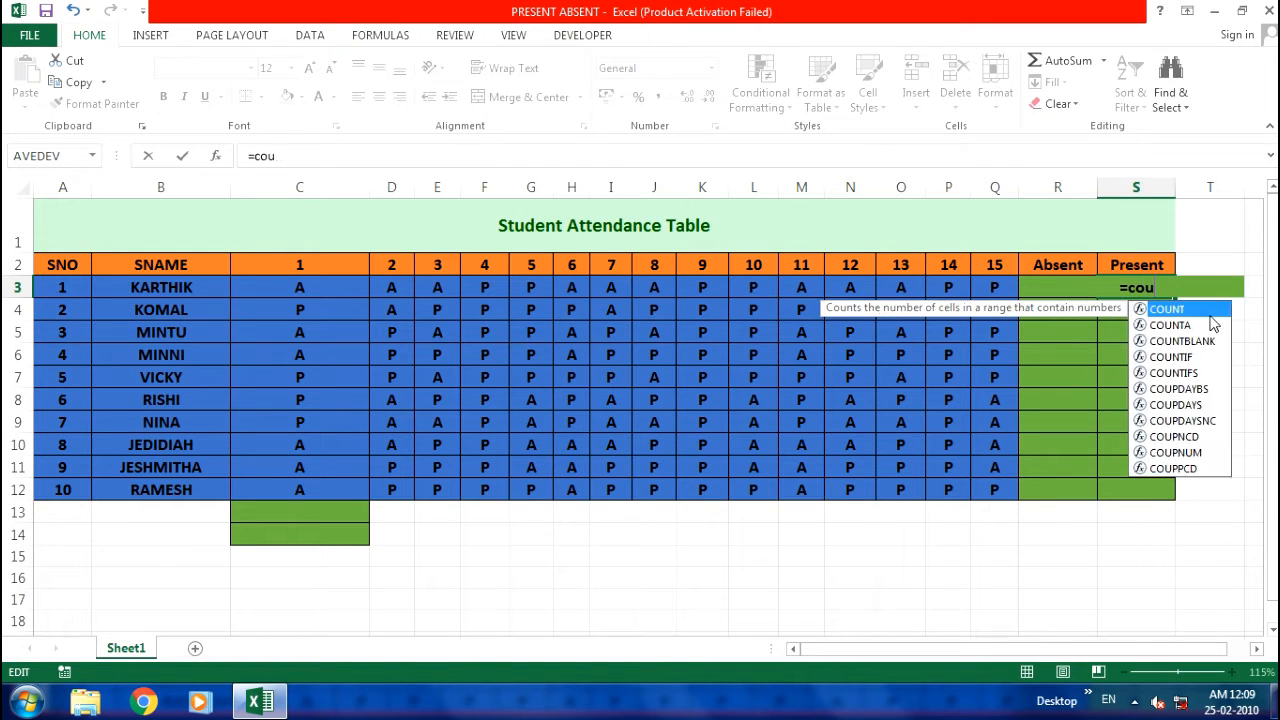
type("ntif")
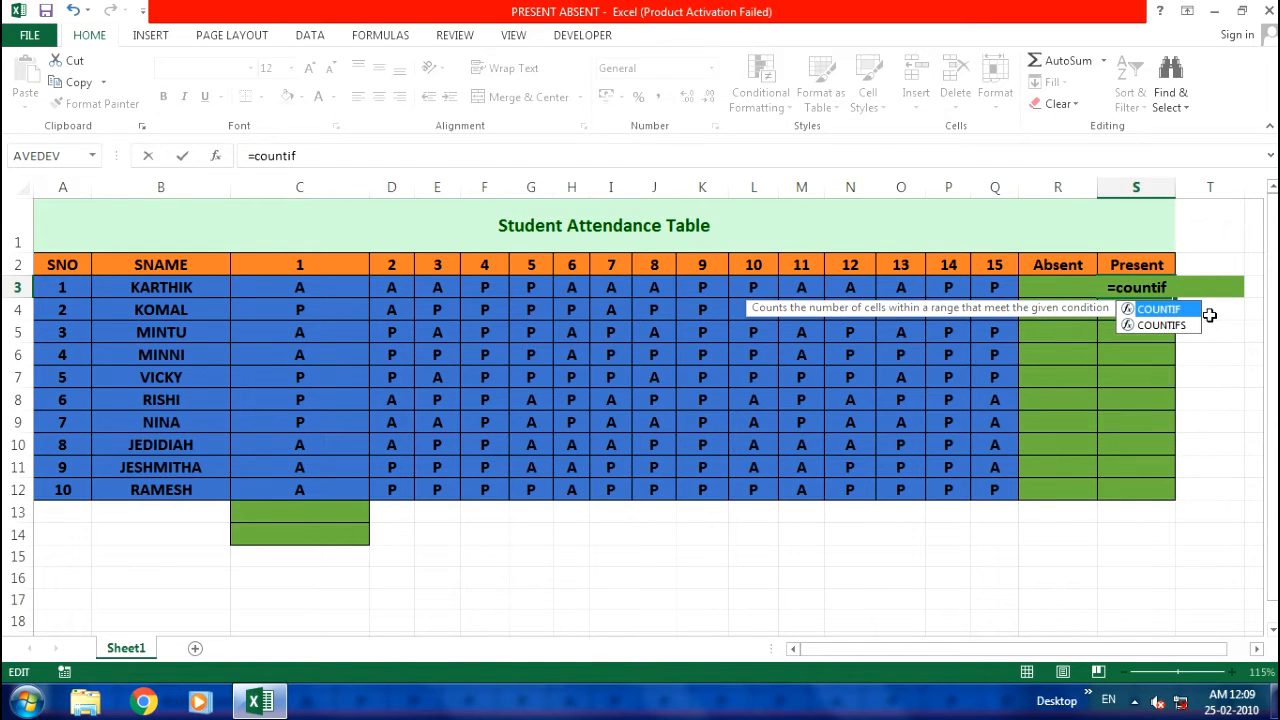
type("(")
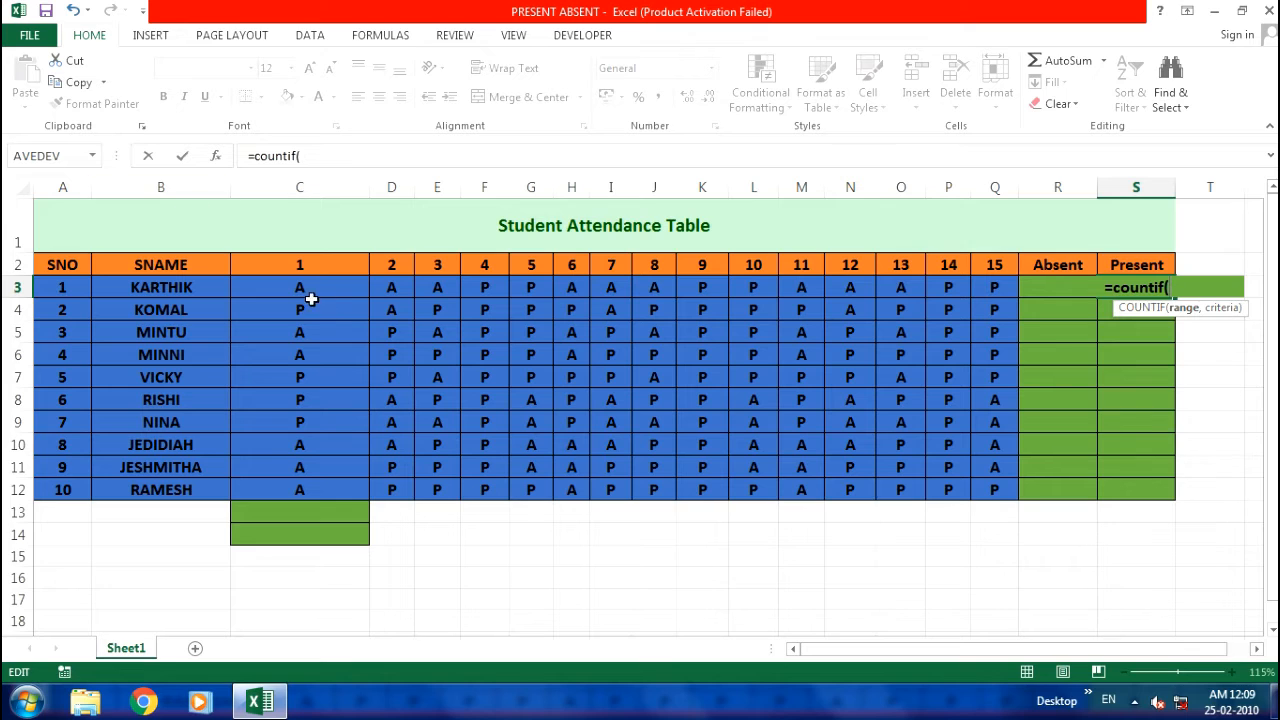
left_click_drag(288, 289, 992, 284)
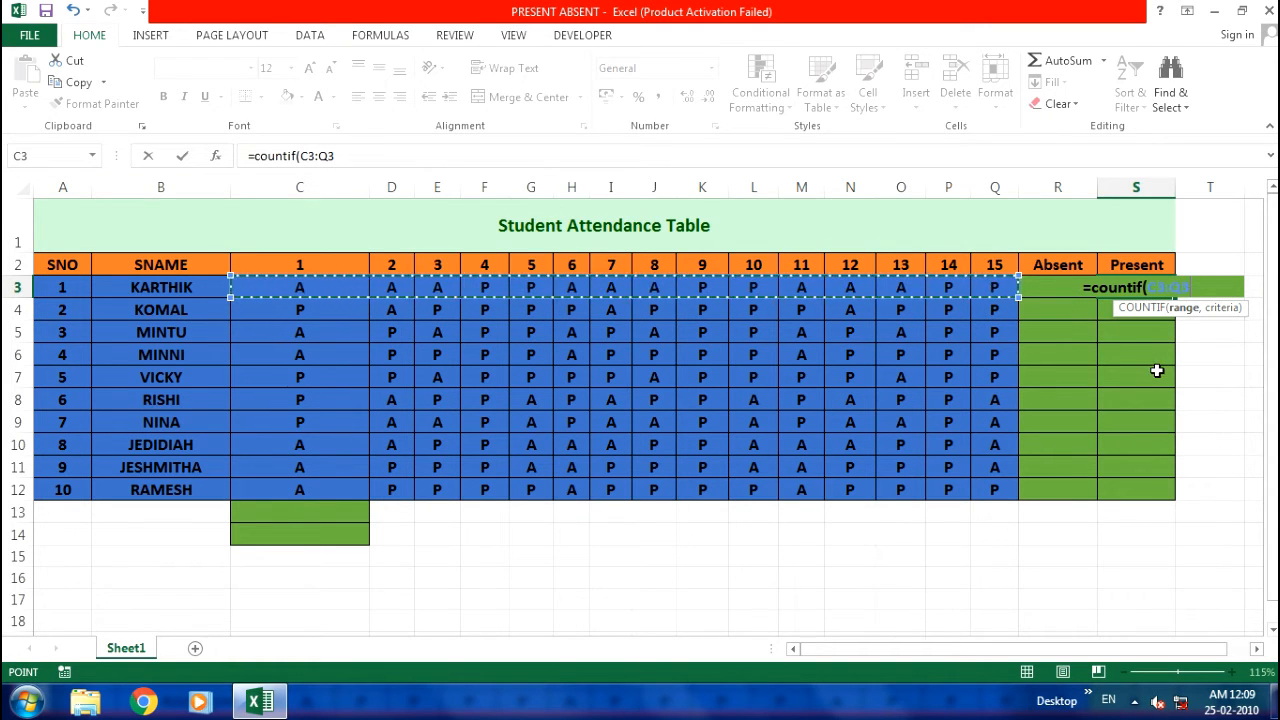
type(",")
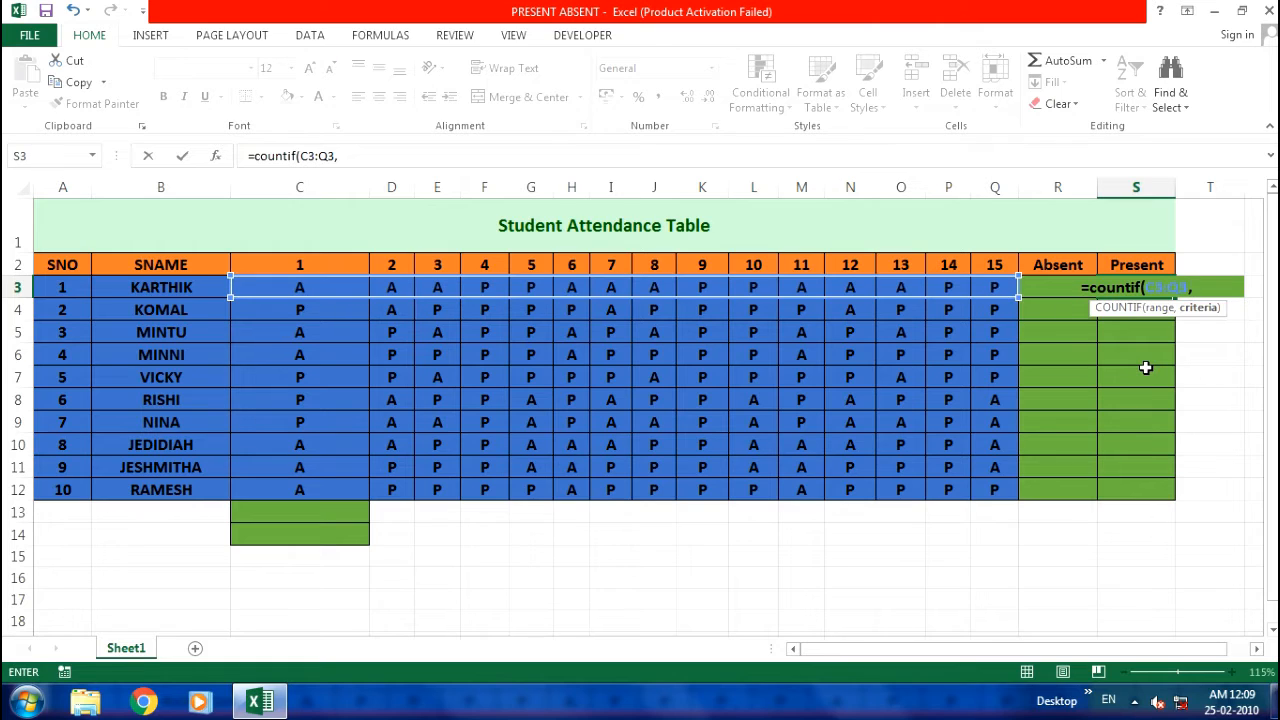
type("\"")
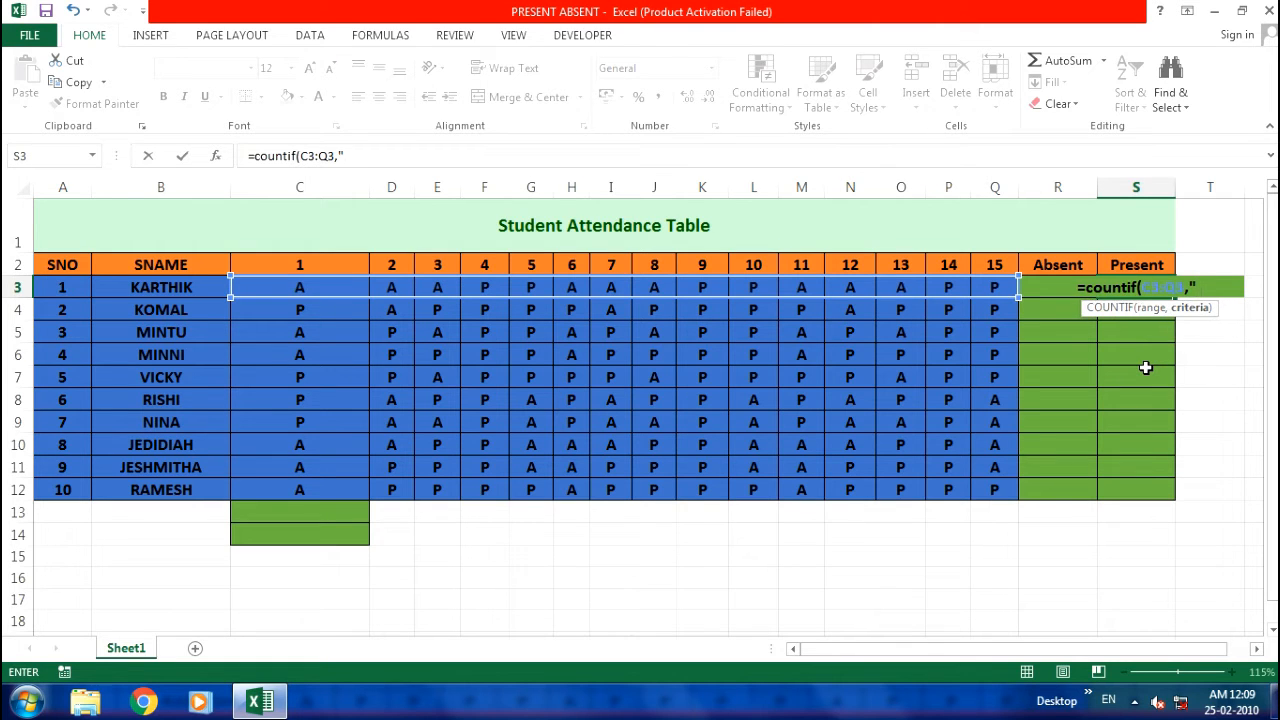
type("P\"")
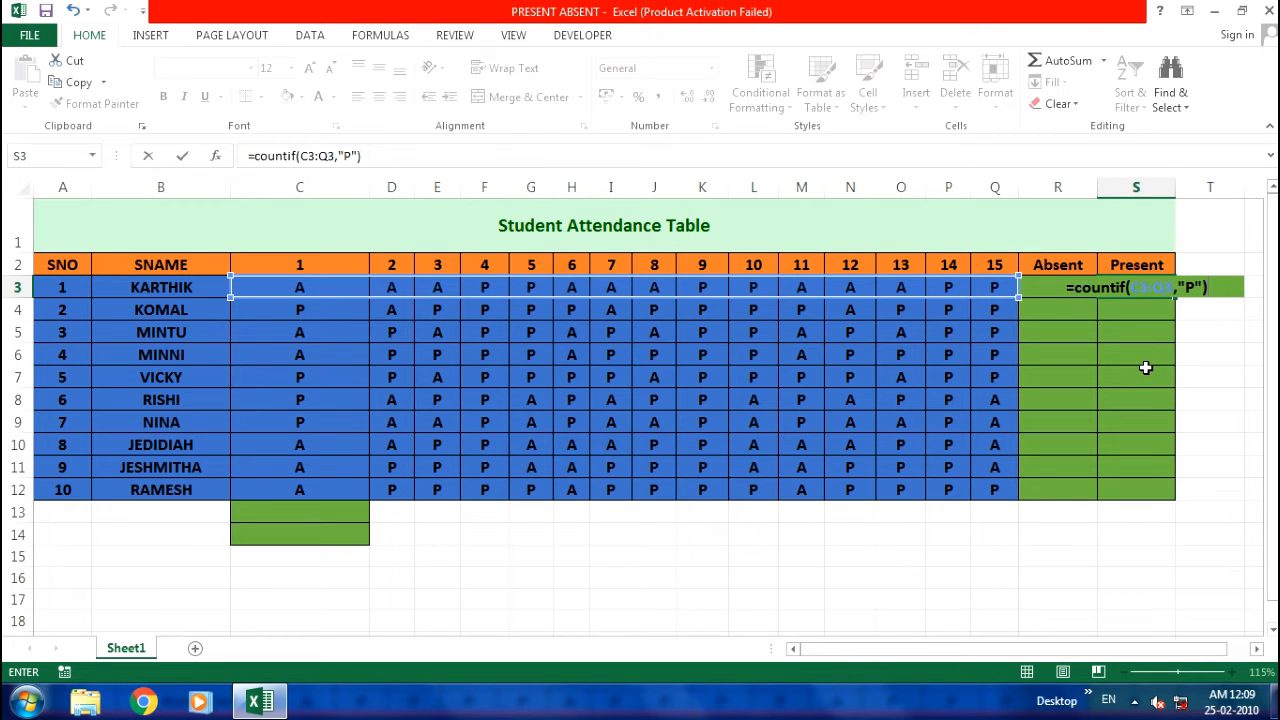
key("Return")
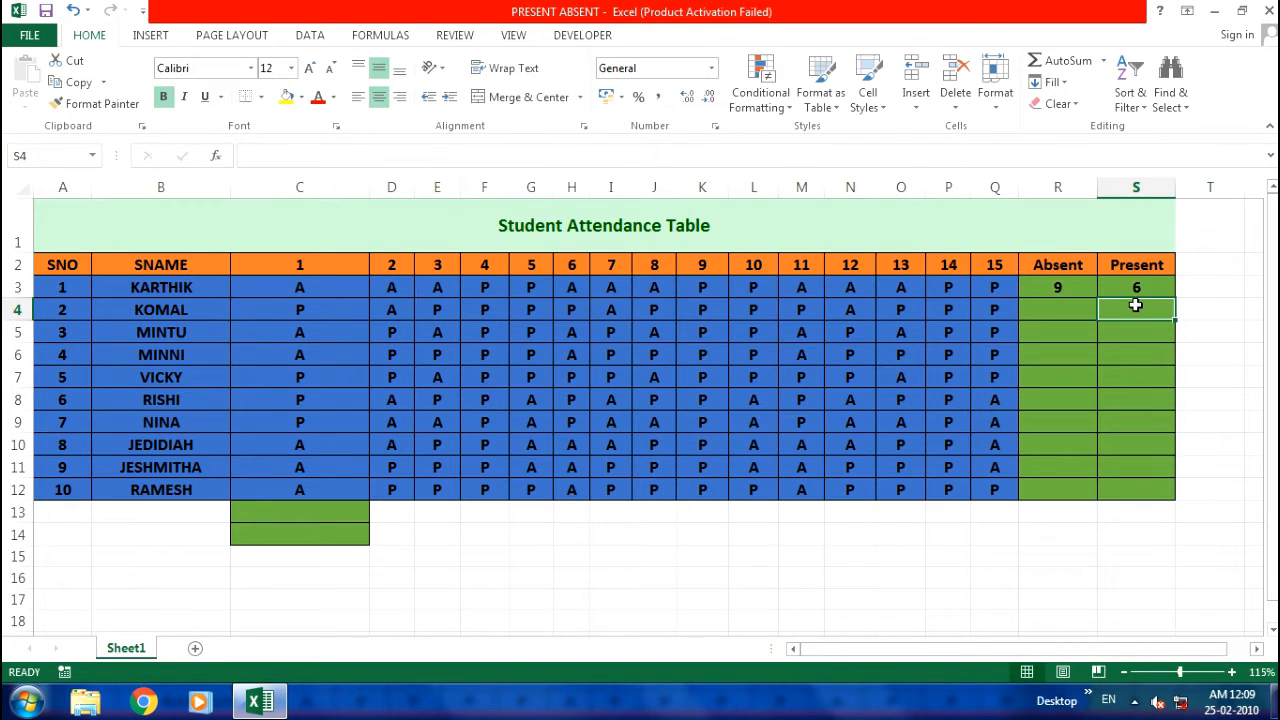
Step: Fill the Absent formula from R3 down to R12 for the remaining students
left_click(1128, 289)
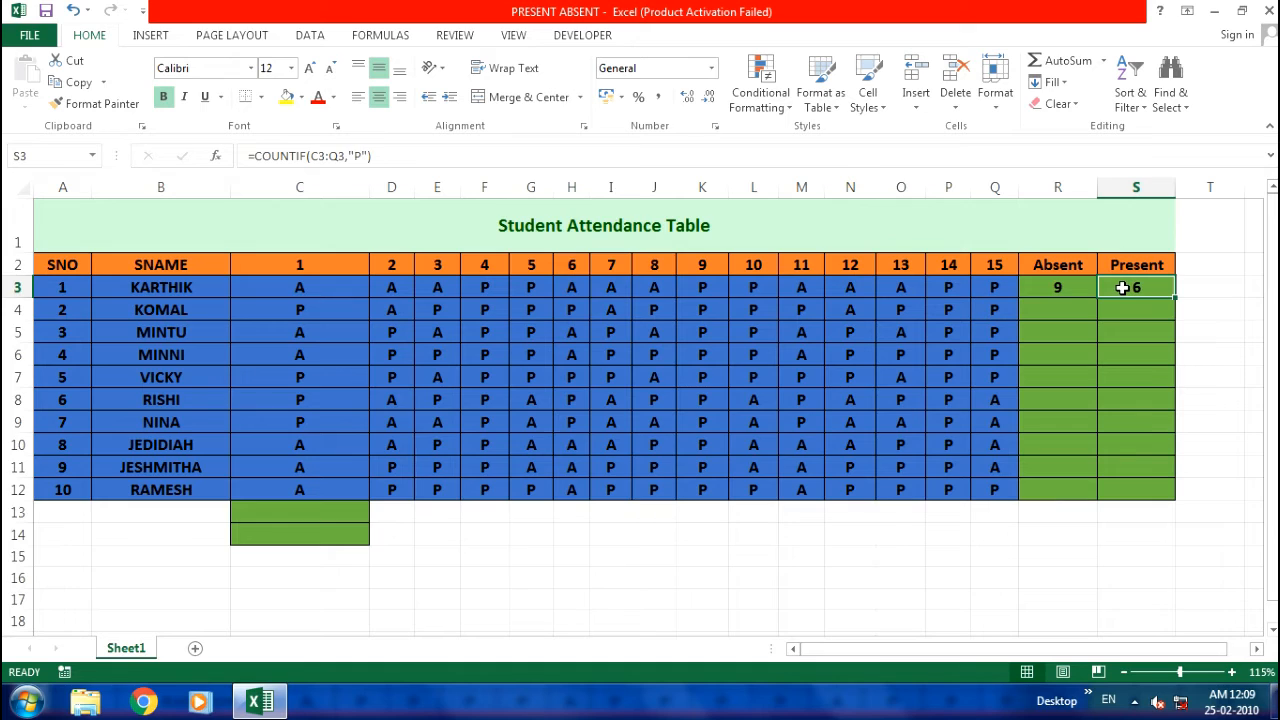
left_click(1063, 287)
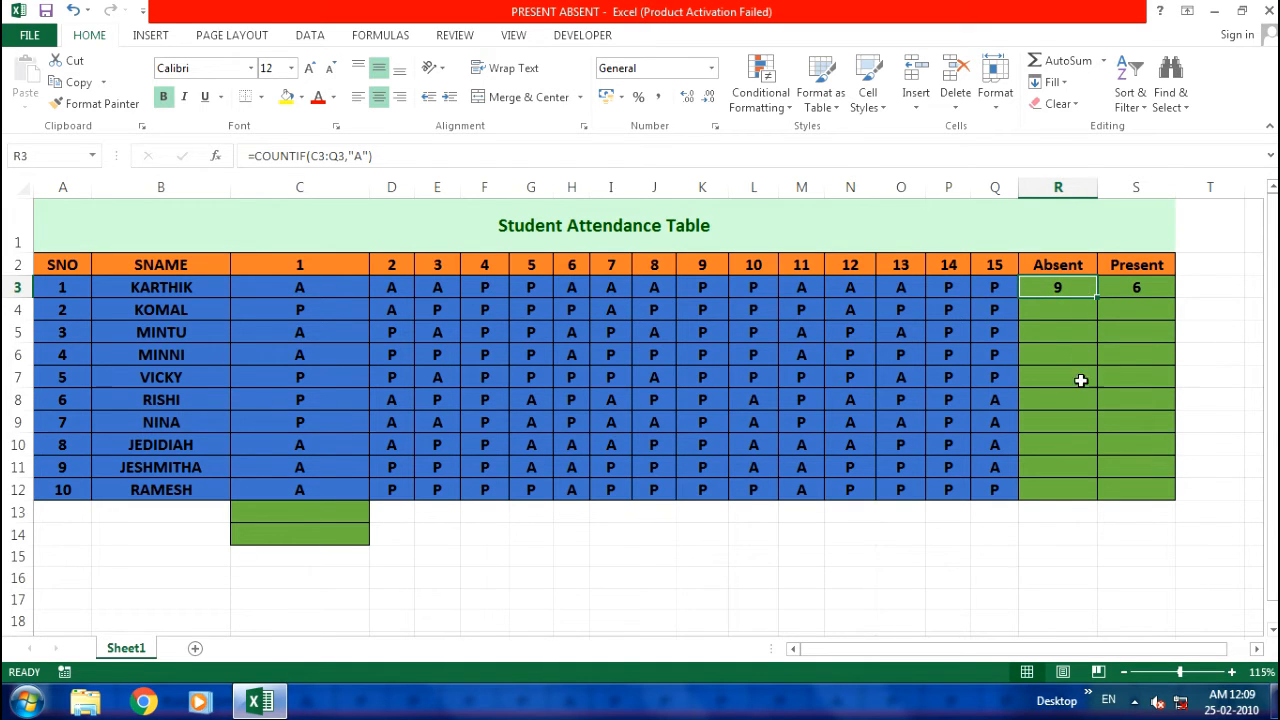
double_click(1097, 299)
Step: Fill the Present formula from S3 down to S12, and check the second student's Absent and Present cells
left_click(1140, 290)
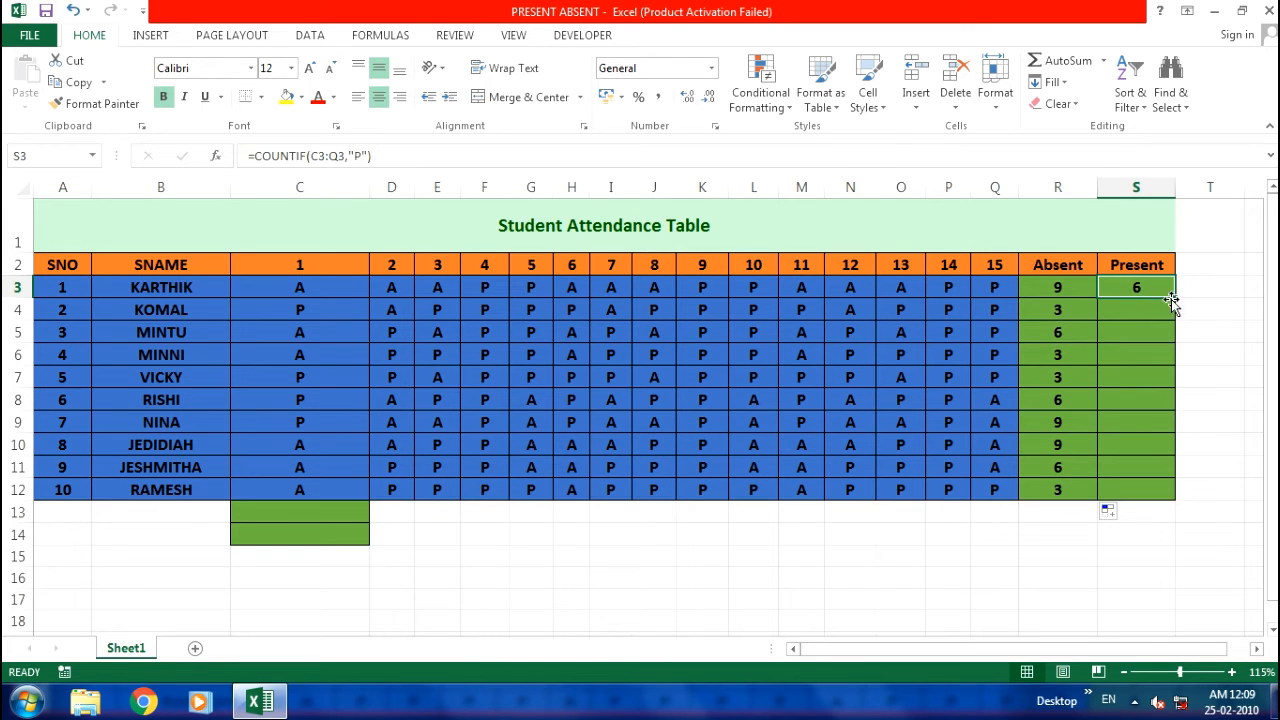
mouse_move(1175, 298)
left_mouse_down()
mouse_move(1162, 290)
mouse_move(1173, 298)
left_mouse_up()
double_click(1174, 298)
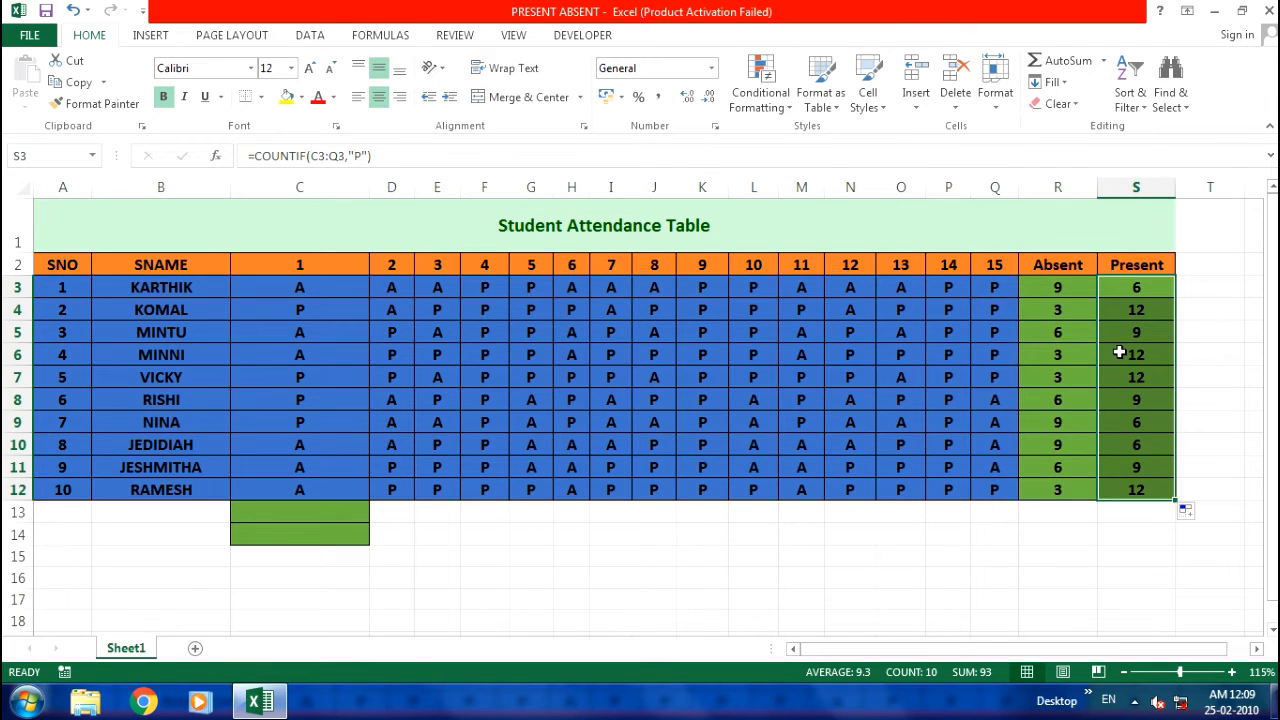
left_click(1062, 311)
left_click(1142, 314)
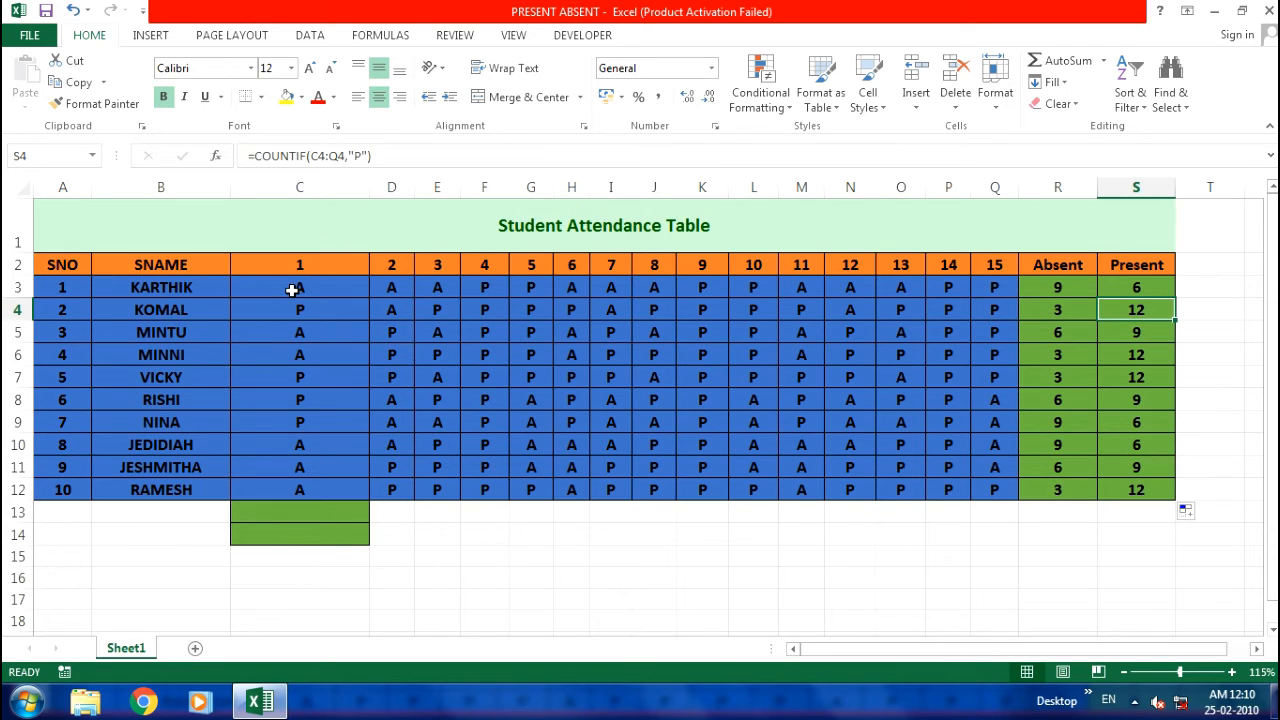
Step: Count the absent students on day 1 in cell C13 with the formula =COUNTIF(C3:C12,"A")
left_click(293, 513)
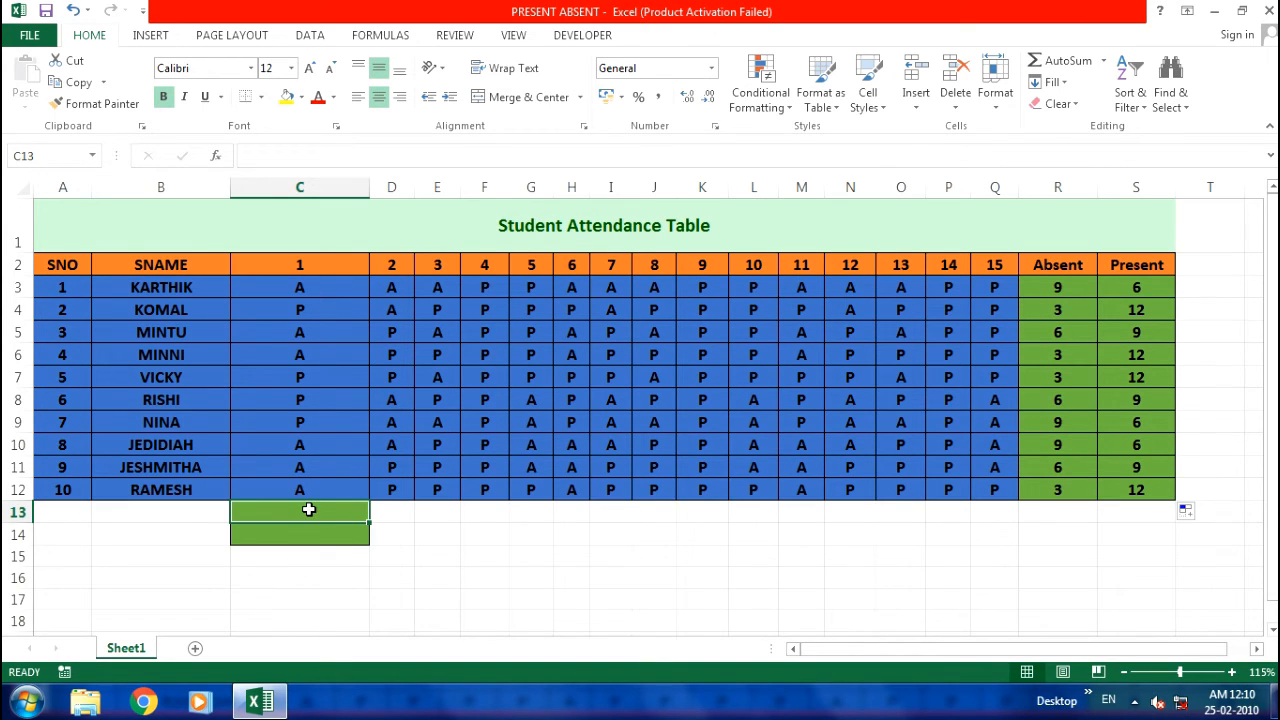
type("=")
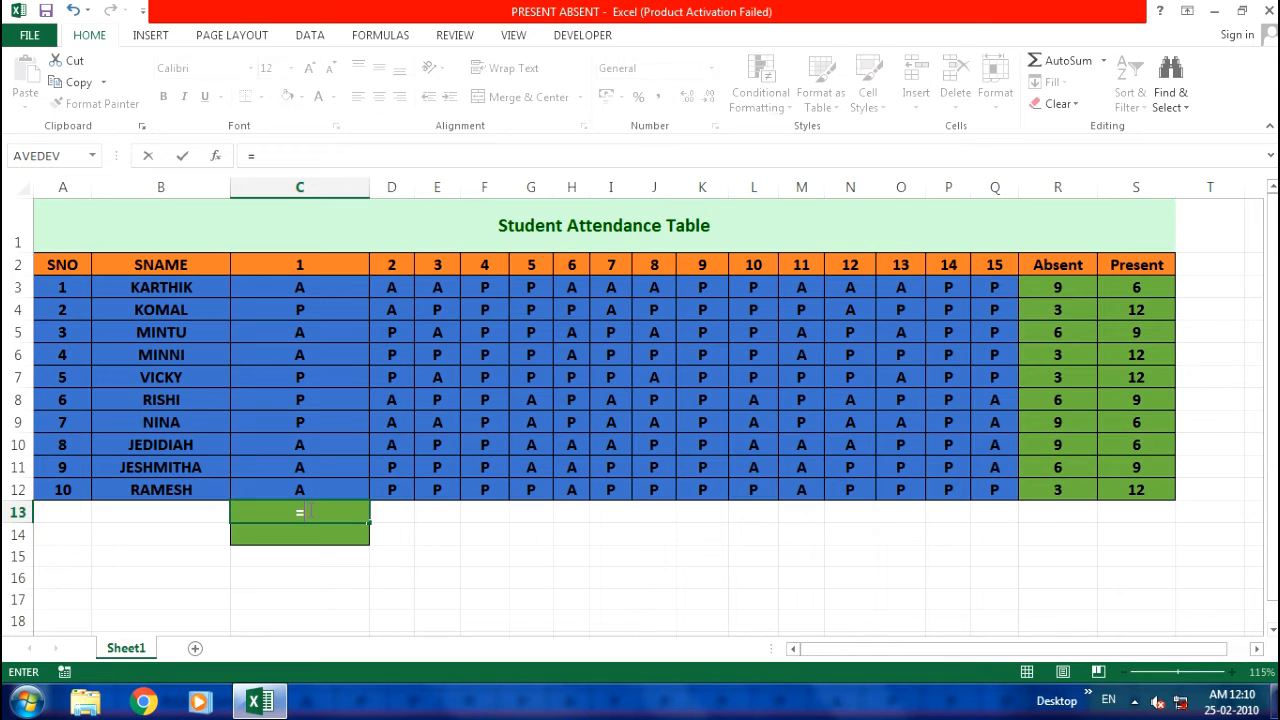
type("count")
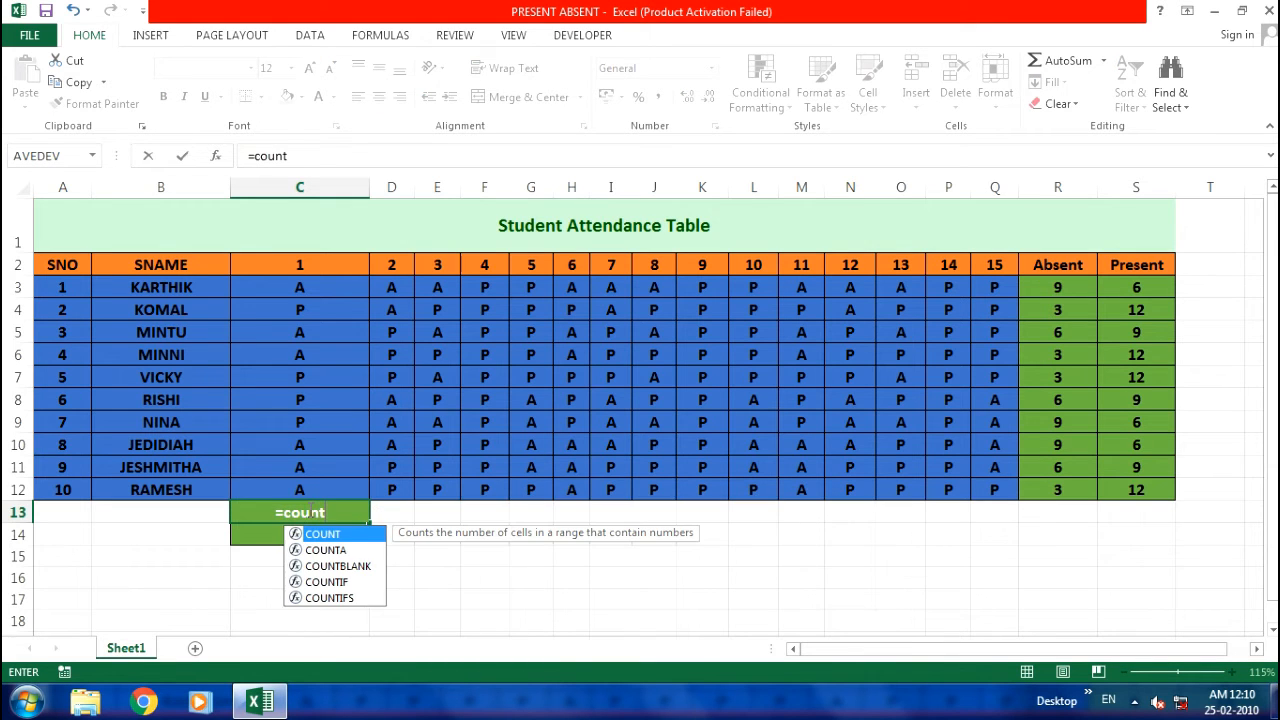
type("if(")
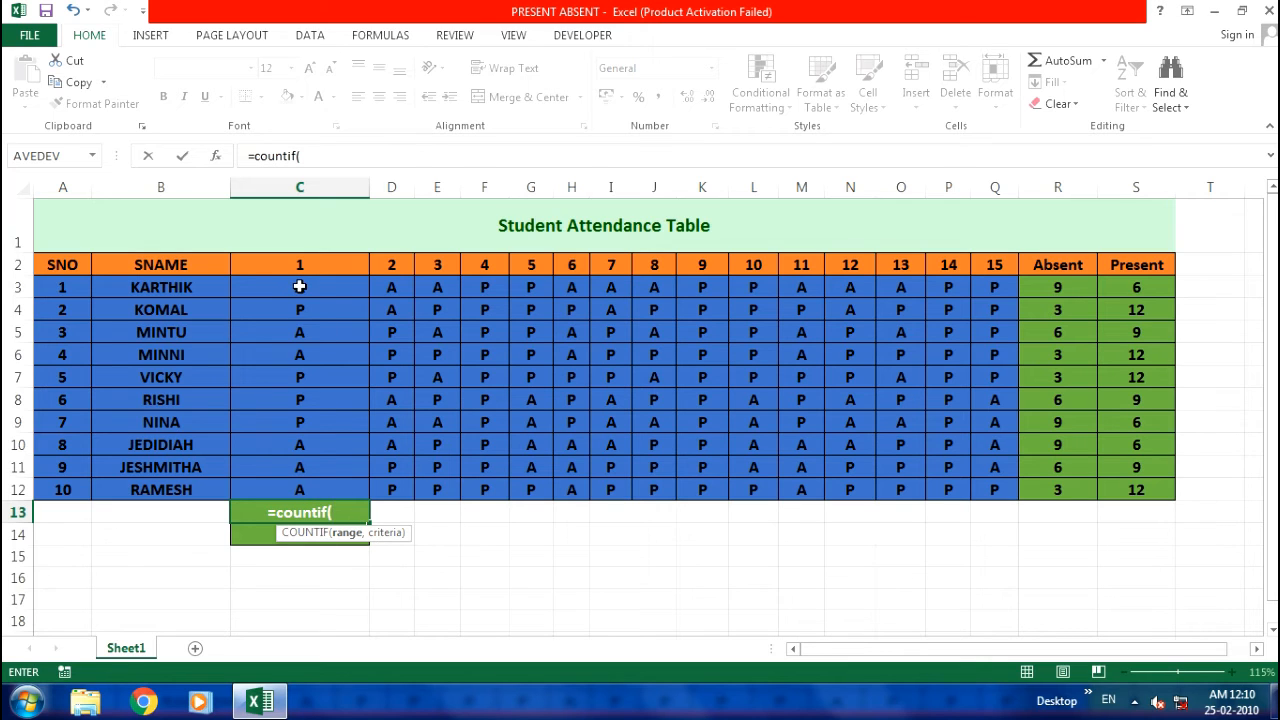
left_click_drag(299, 287, 306, 492)
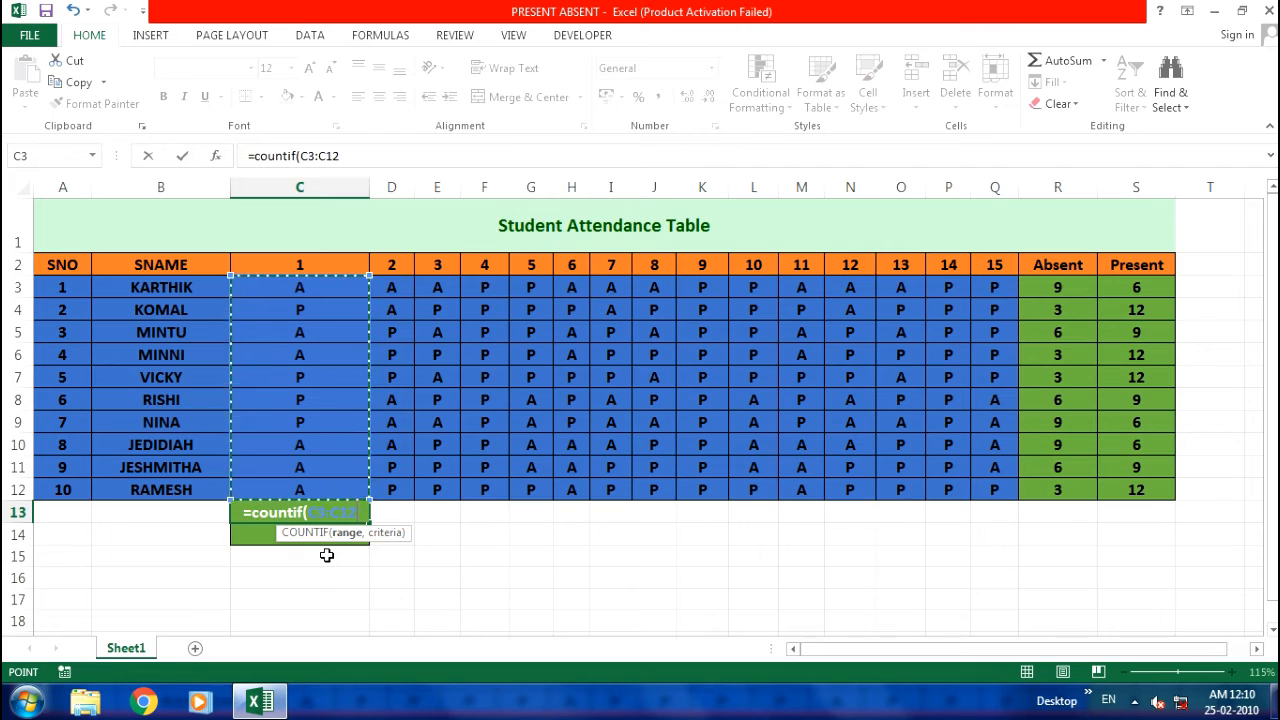
type(",\"")
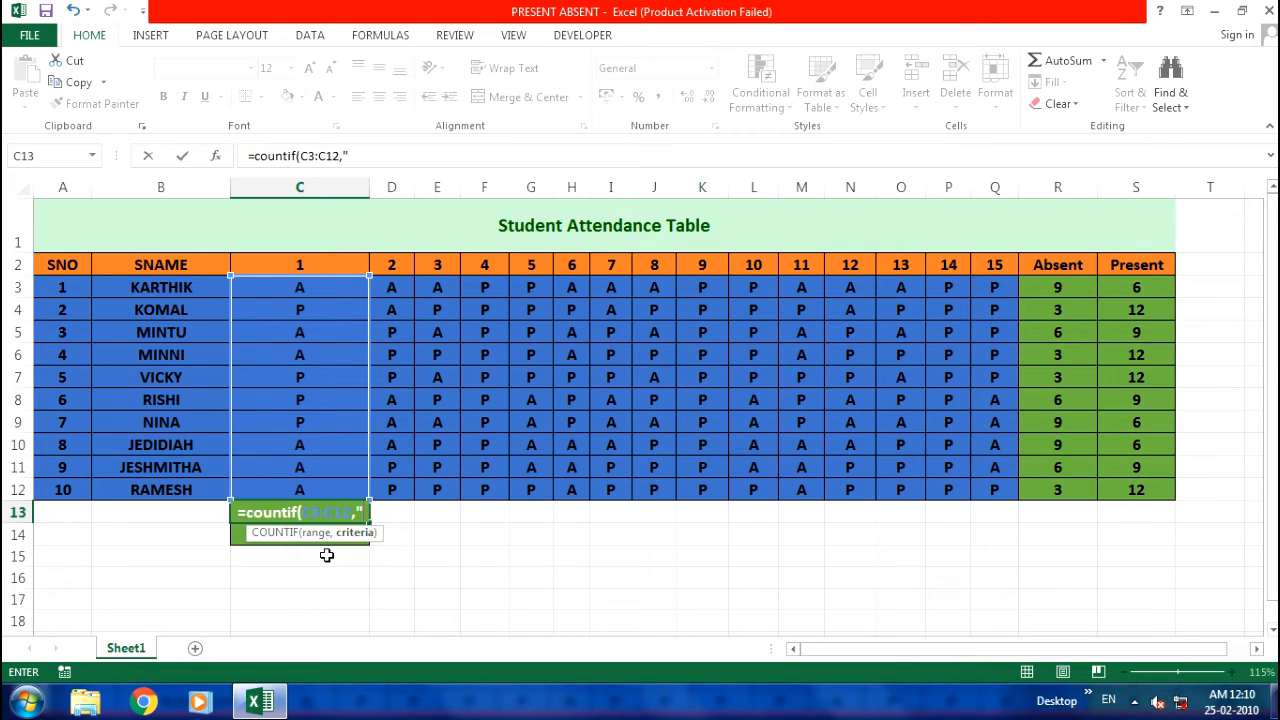
type("A")
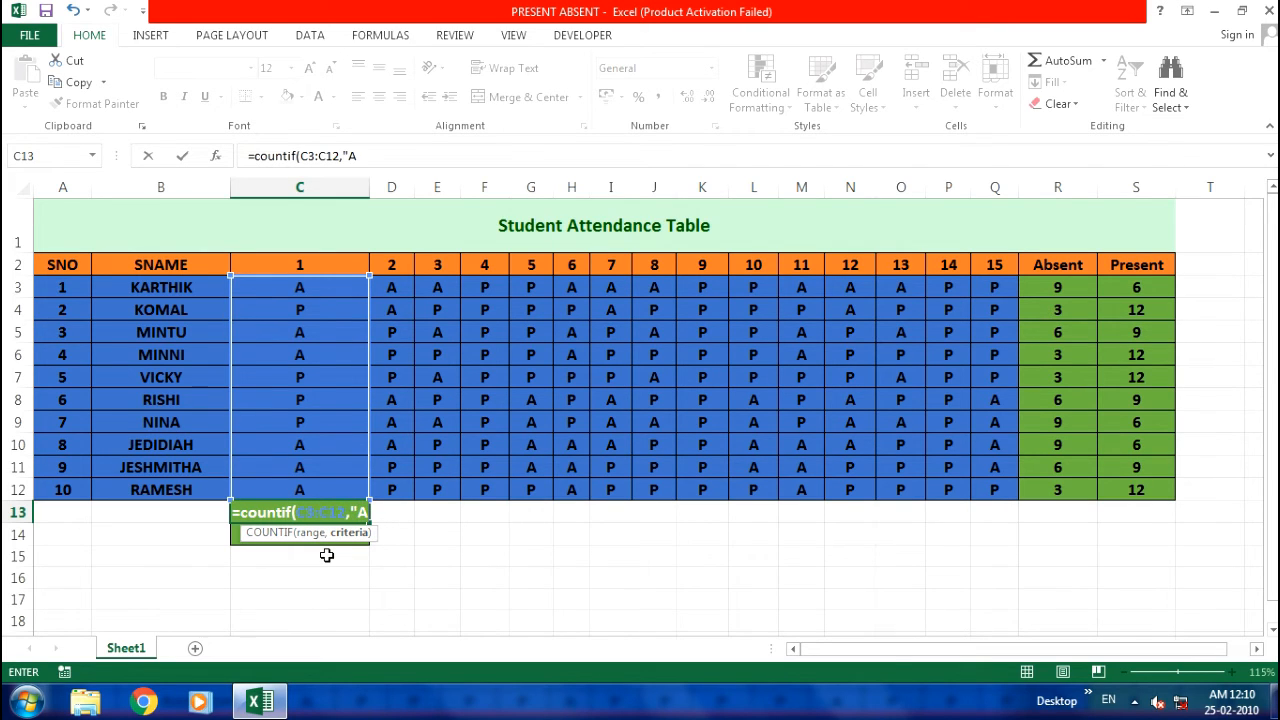
type("\")")
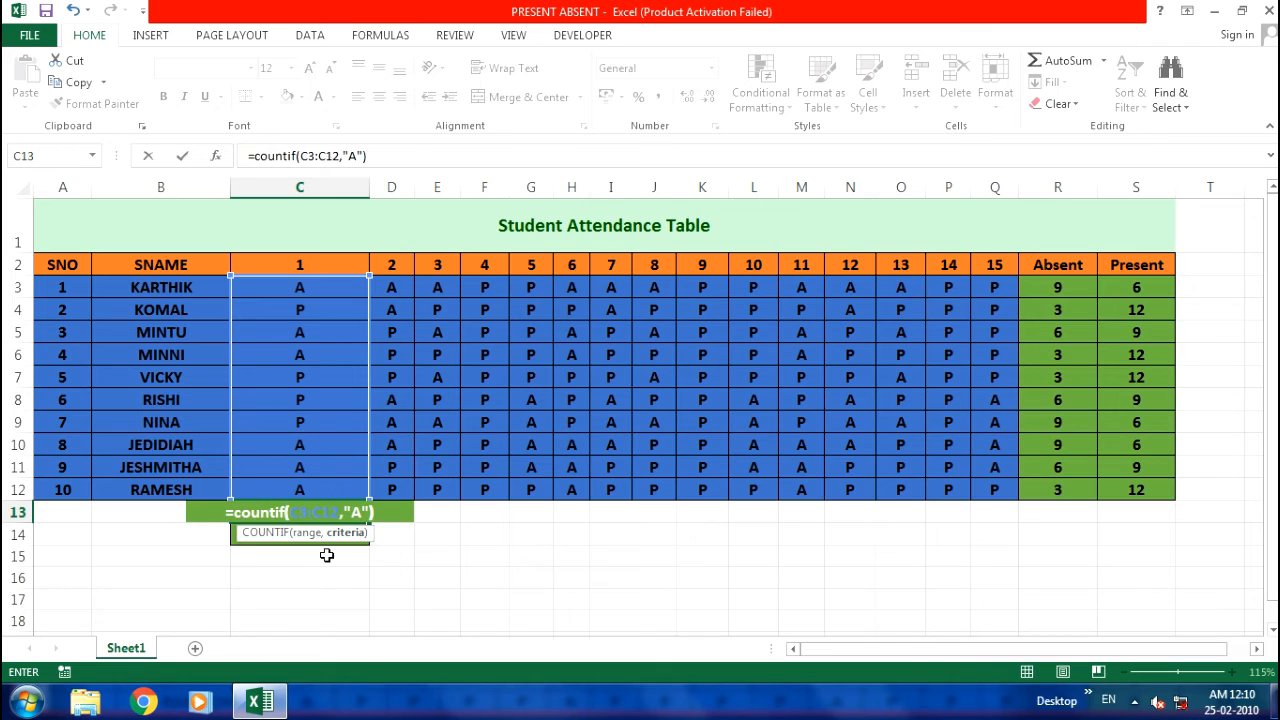
key("Return")
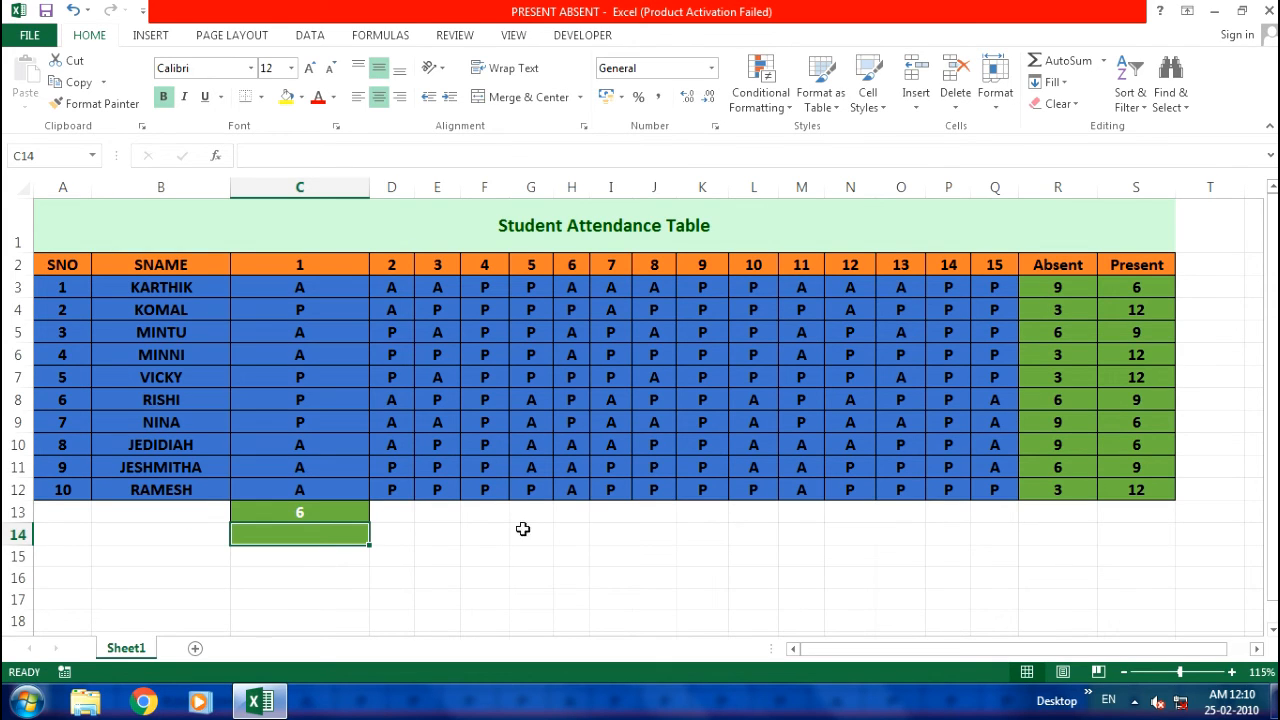
left_click(317, 511)
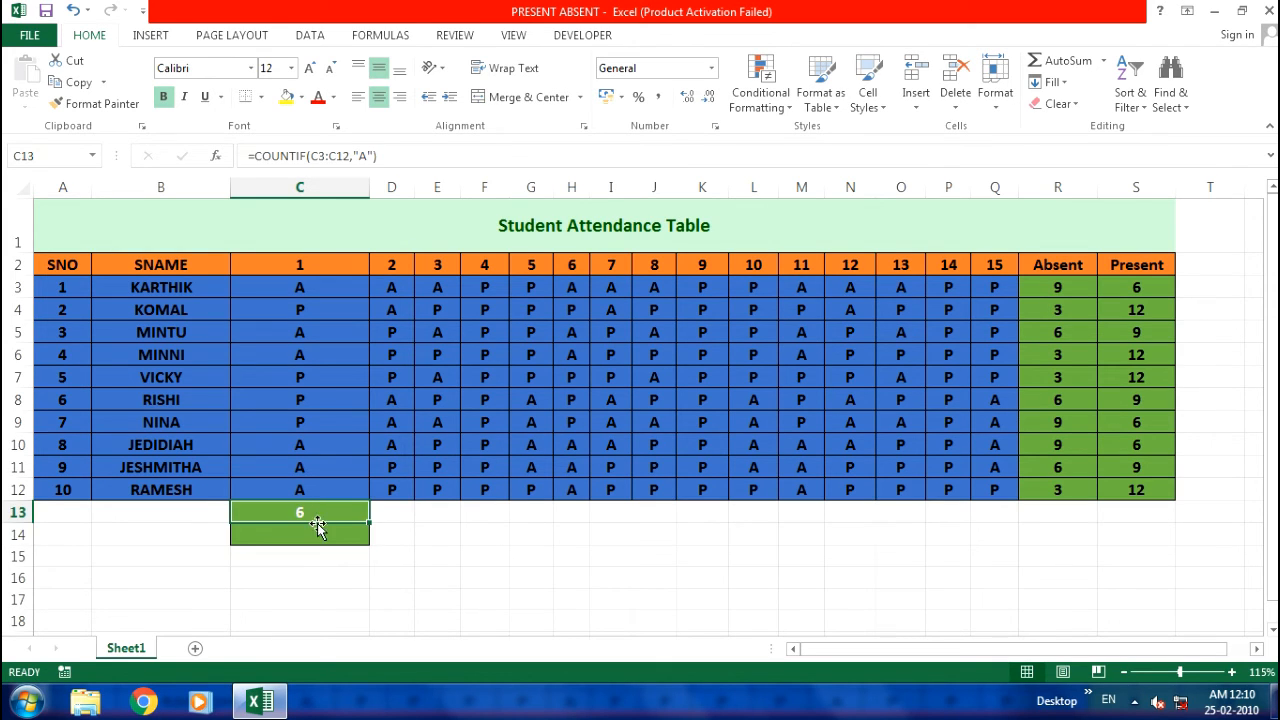
Step: Count the students present on day 1 in cell C14 with the formula =COUNTIF(C3:C12,"P")
left_click(315, 528)
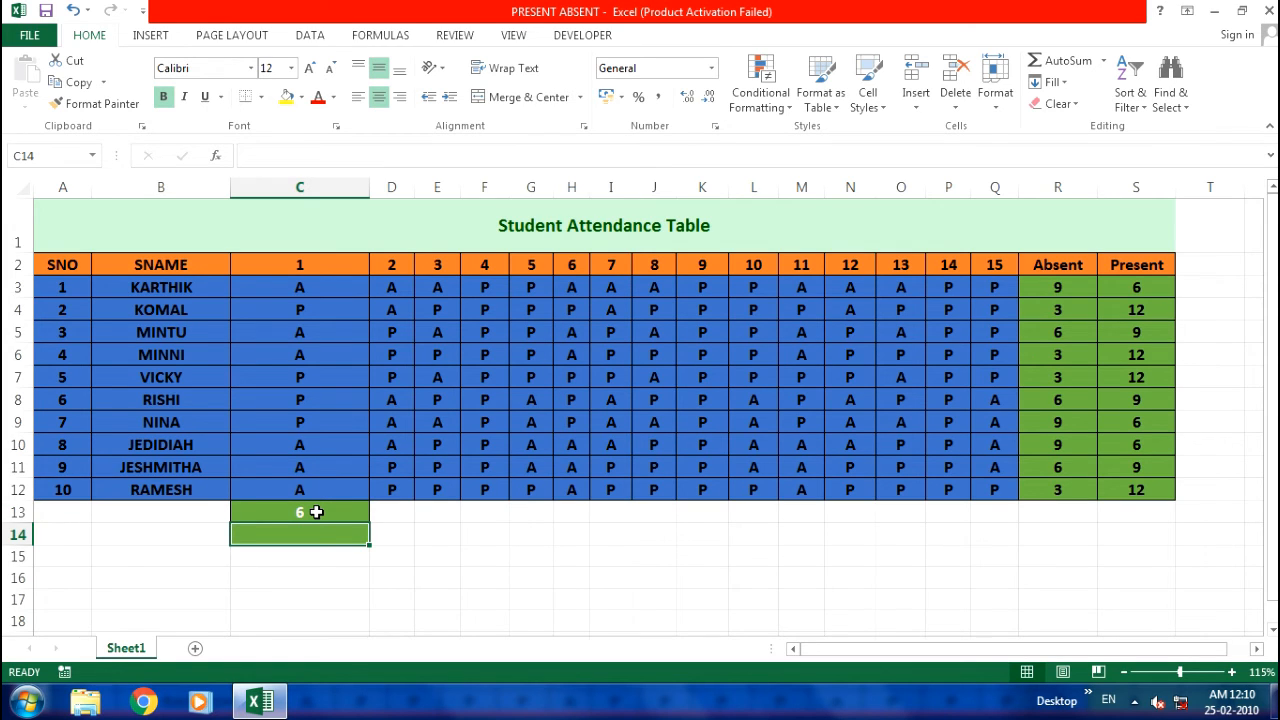
type("=")
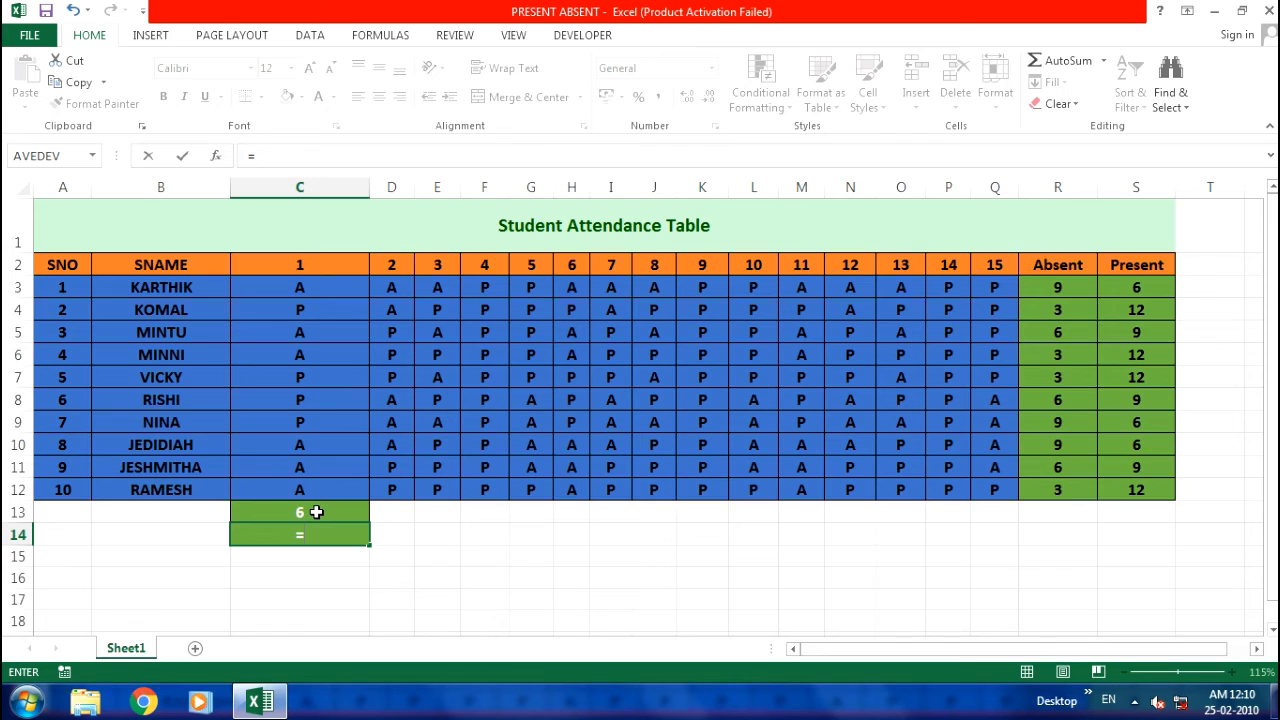
type("count")
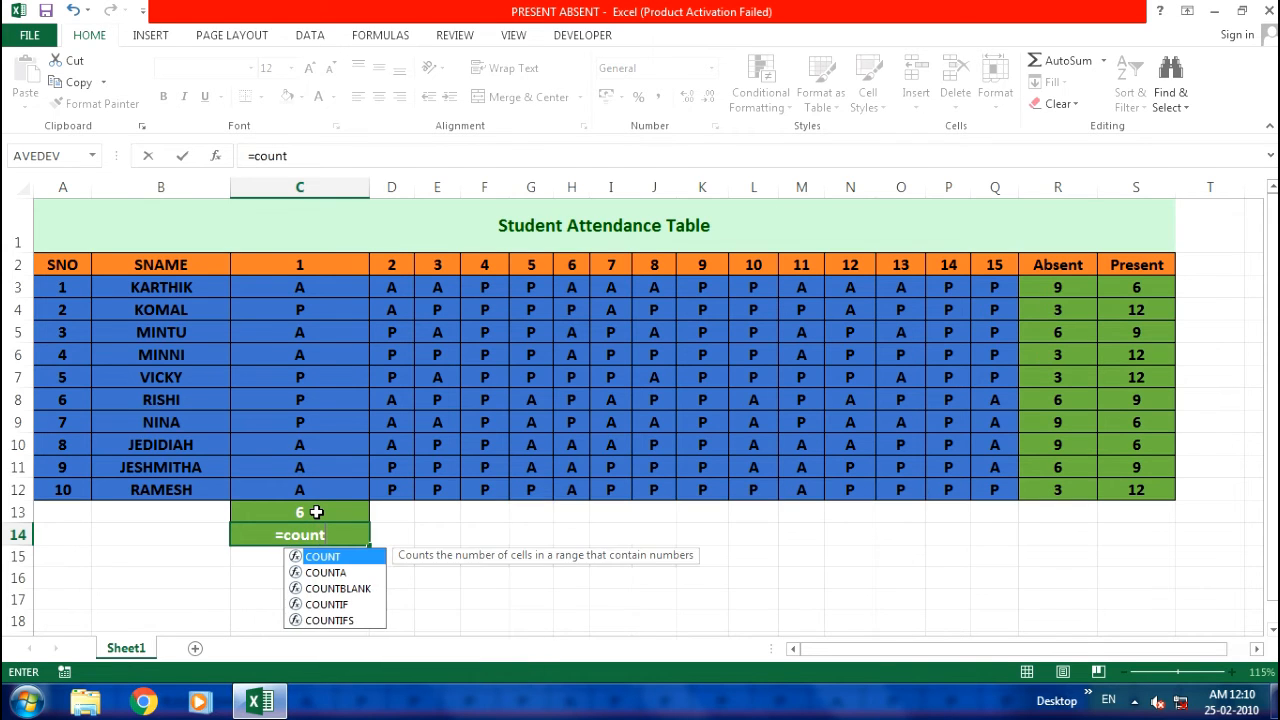
type("if(")
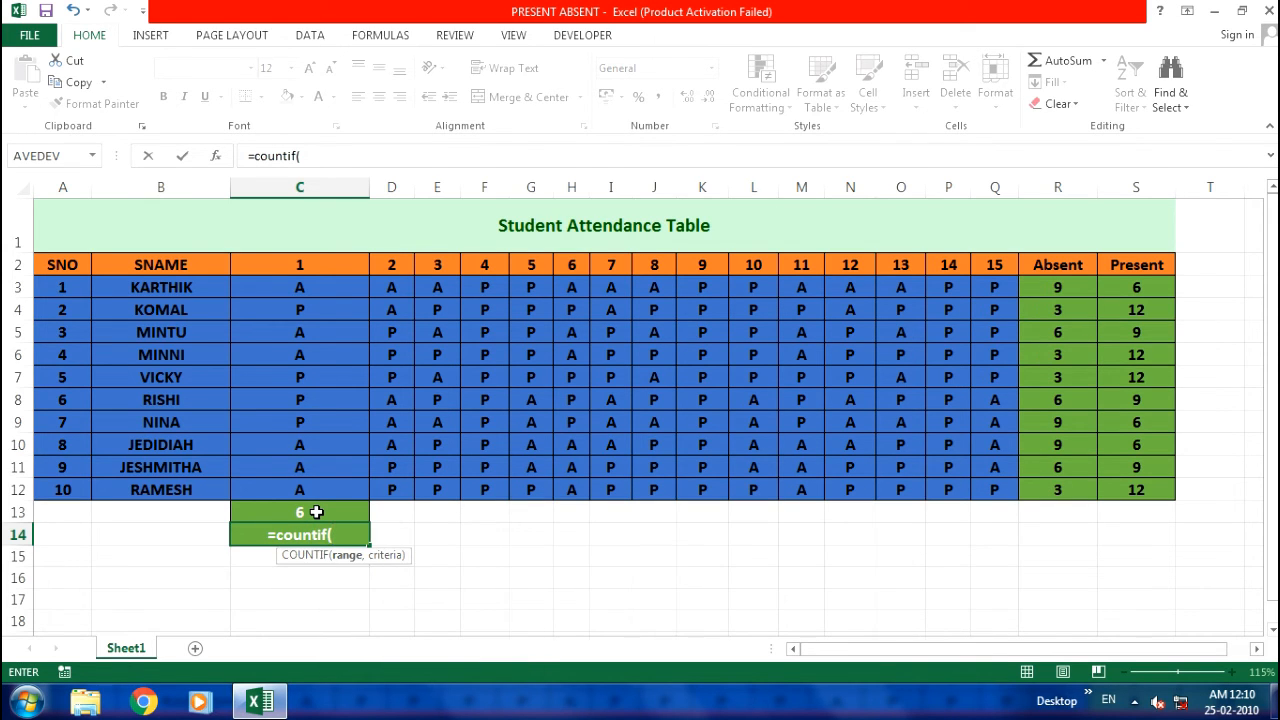
left_click_drag(297, 287, 305, 489)
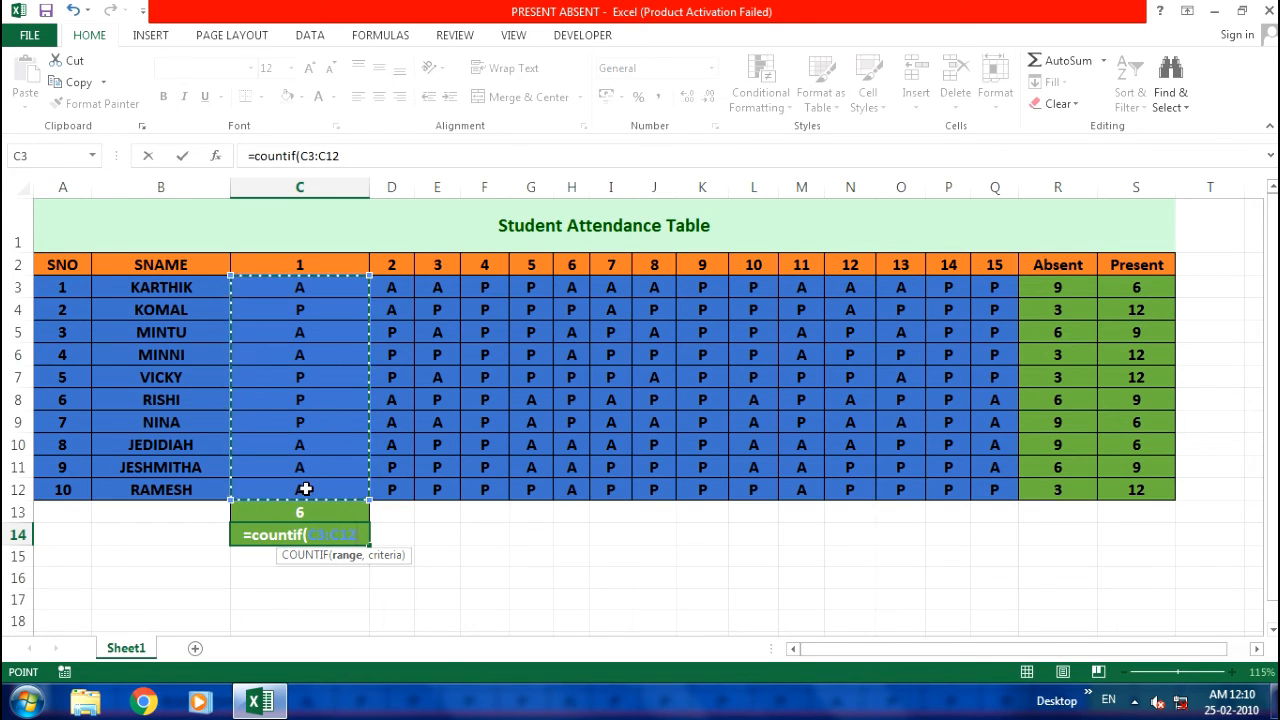
type(",\"")
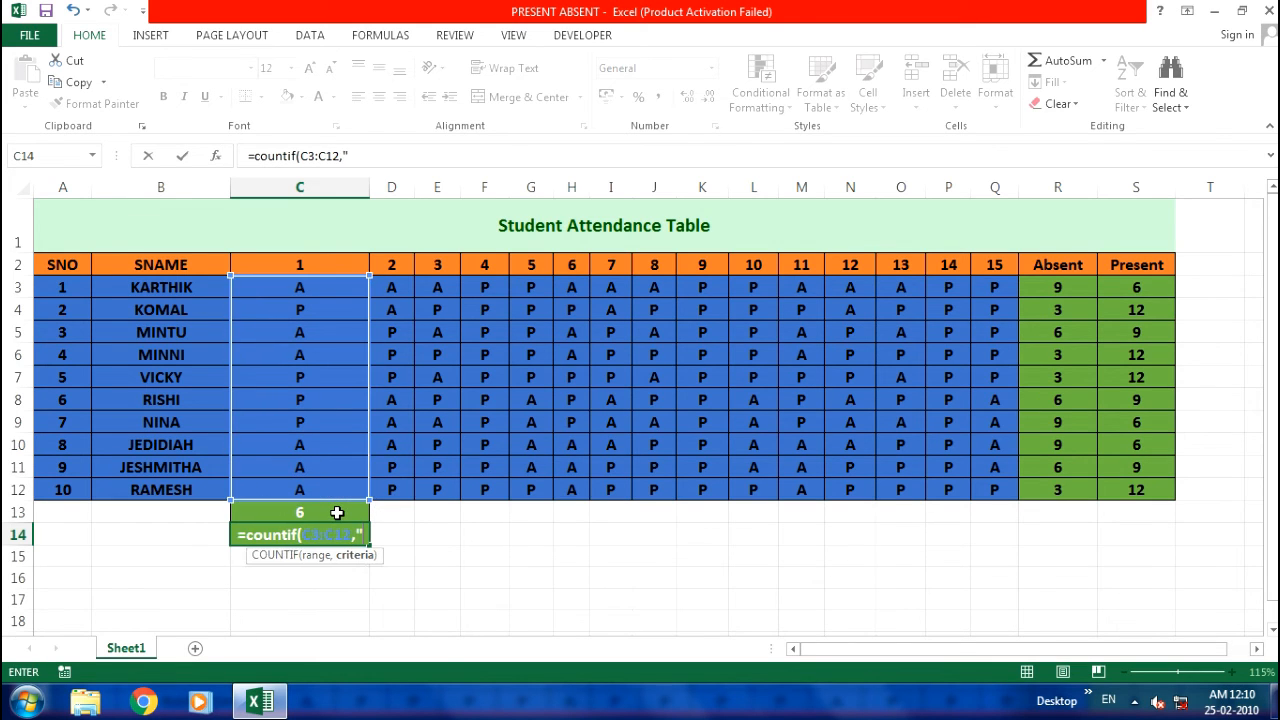
type("P")
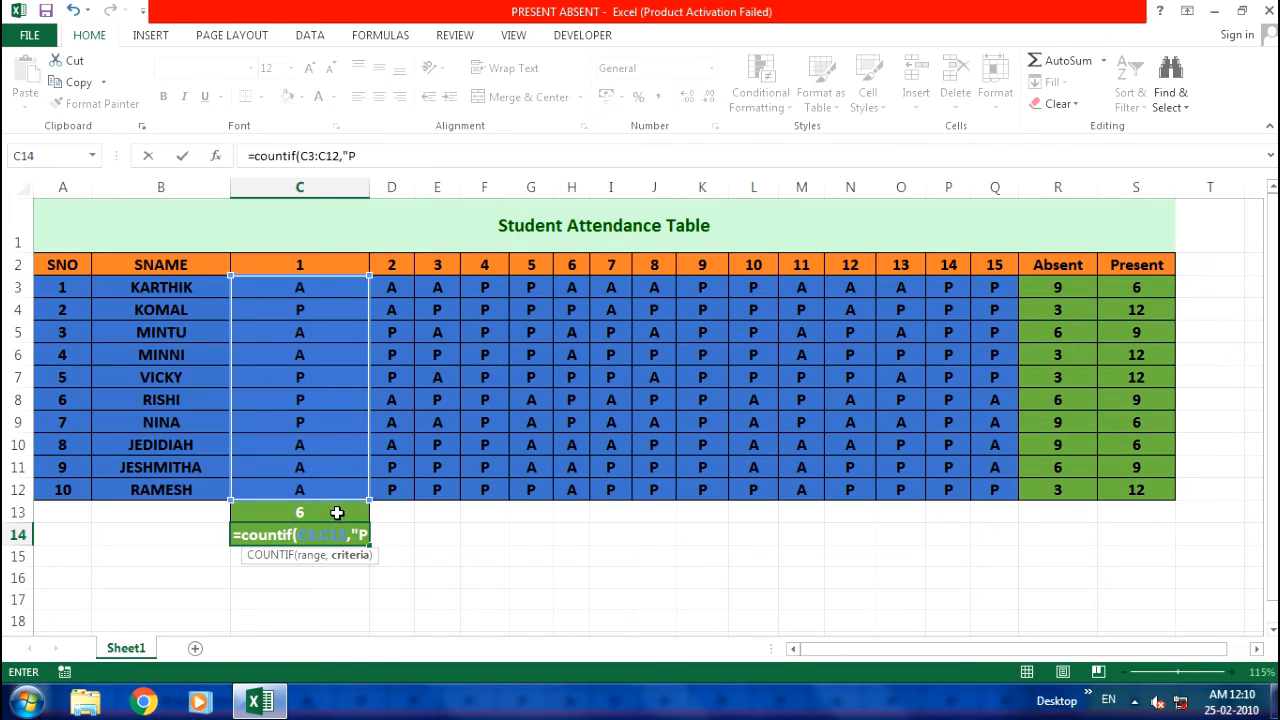
type("\")")
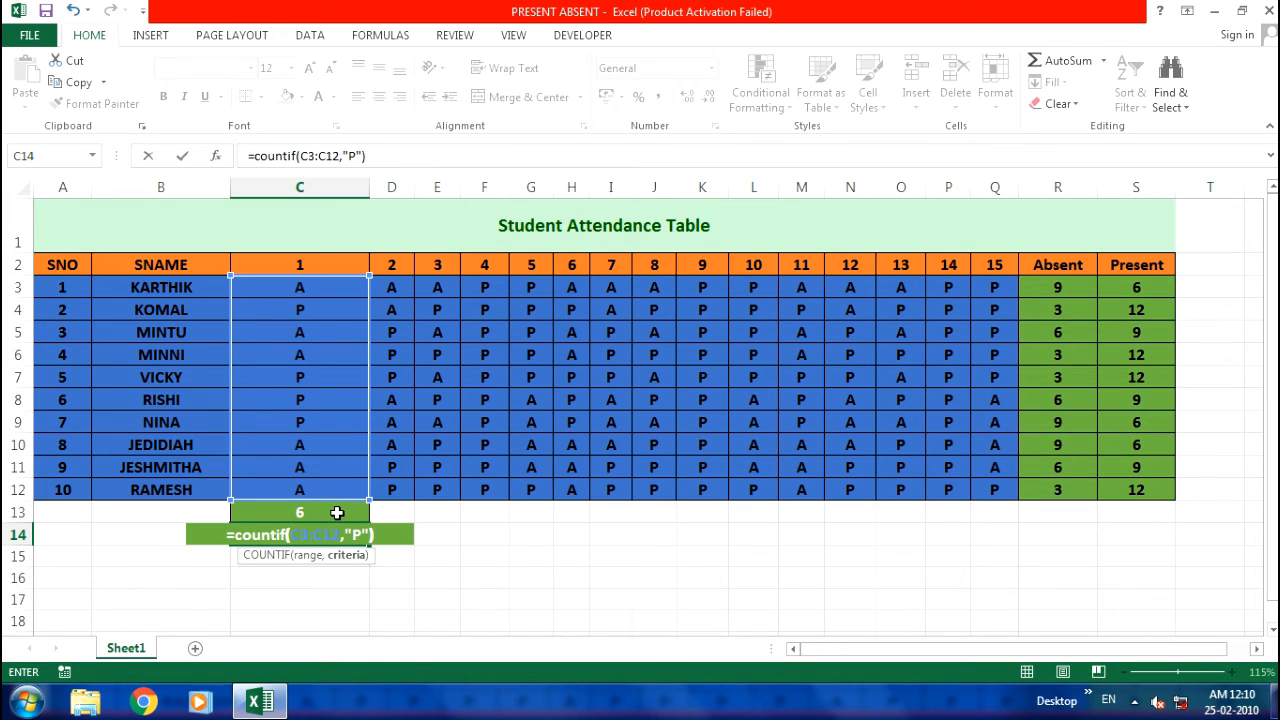
key("Return")
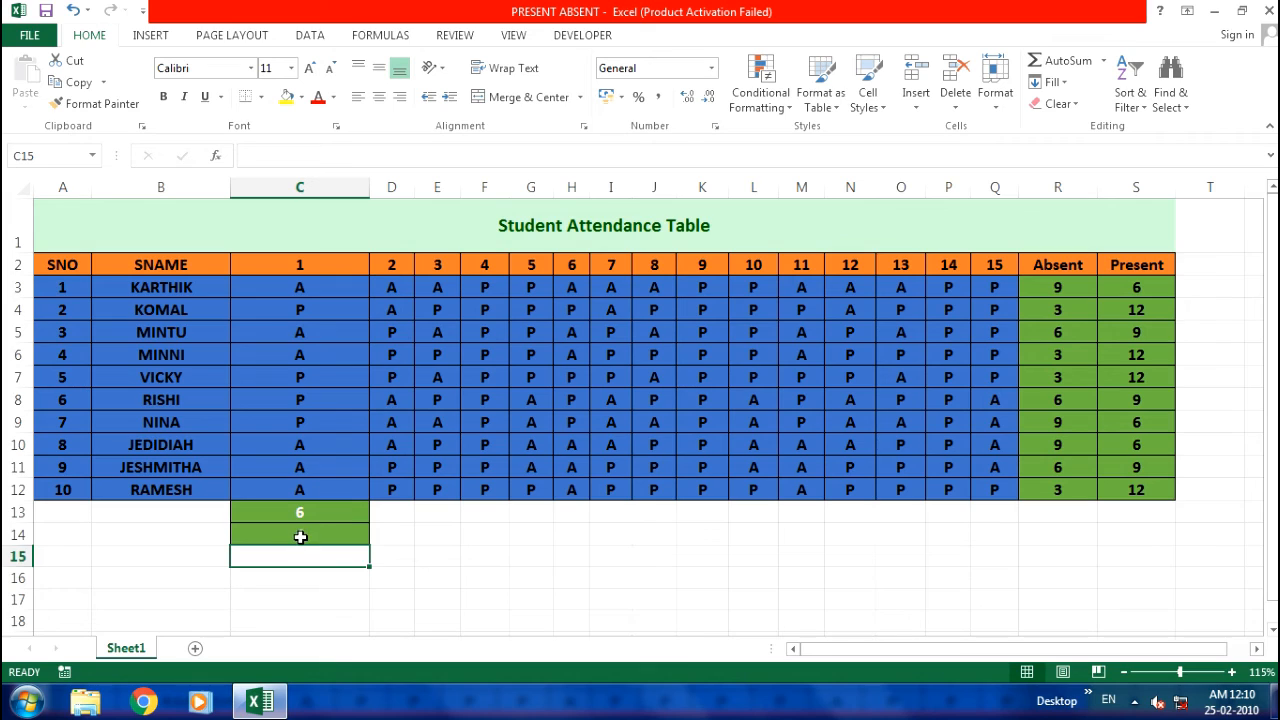
Step: Review the day 1 count formulas in C13 and C14 and the first student's row from B3 to S3
left_click(300, 537)
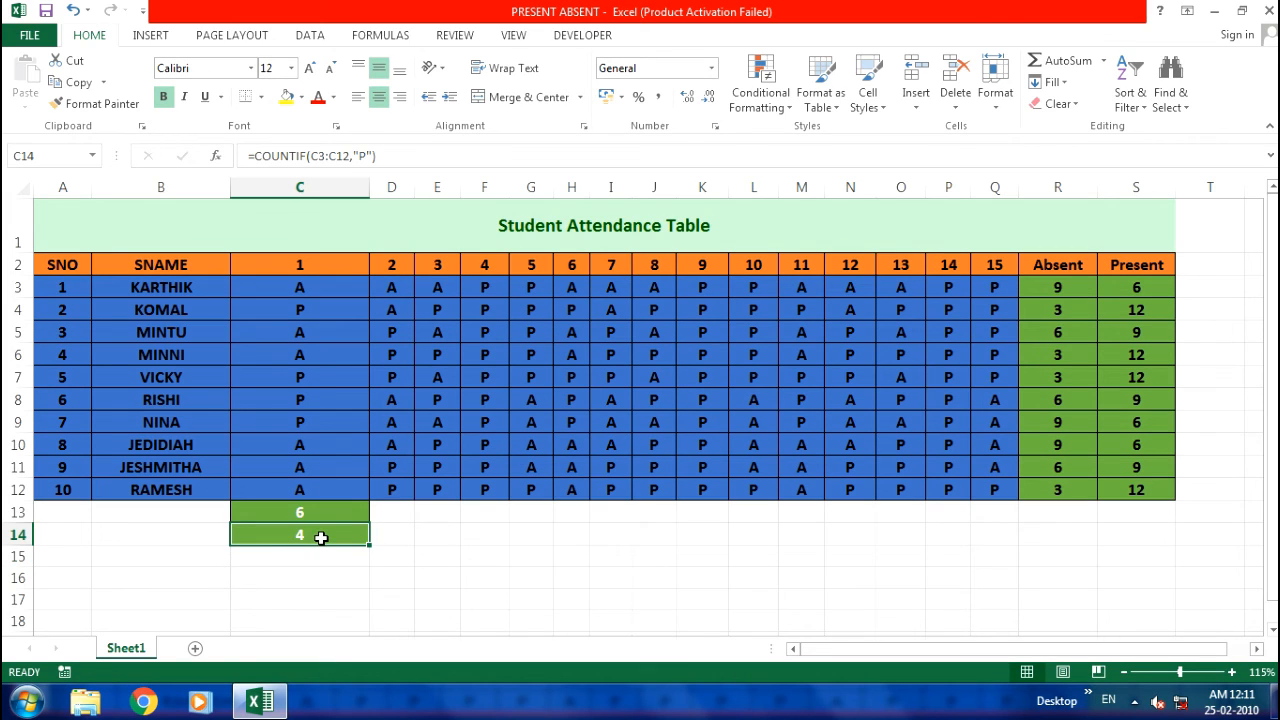
left_click(326, 513)
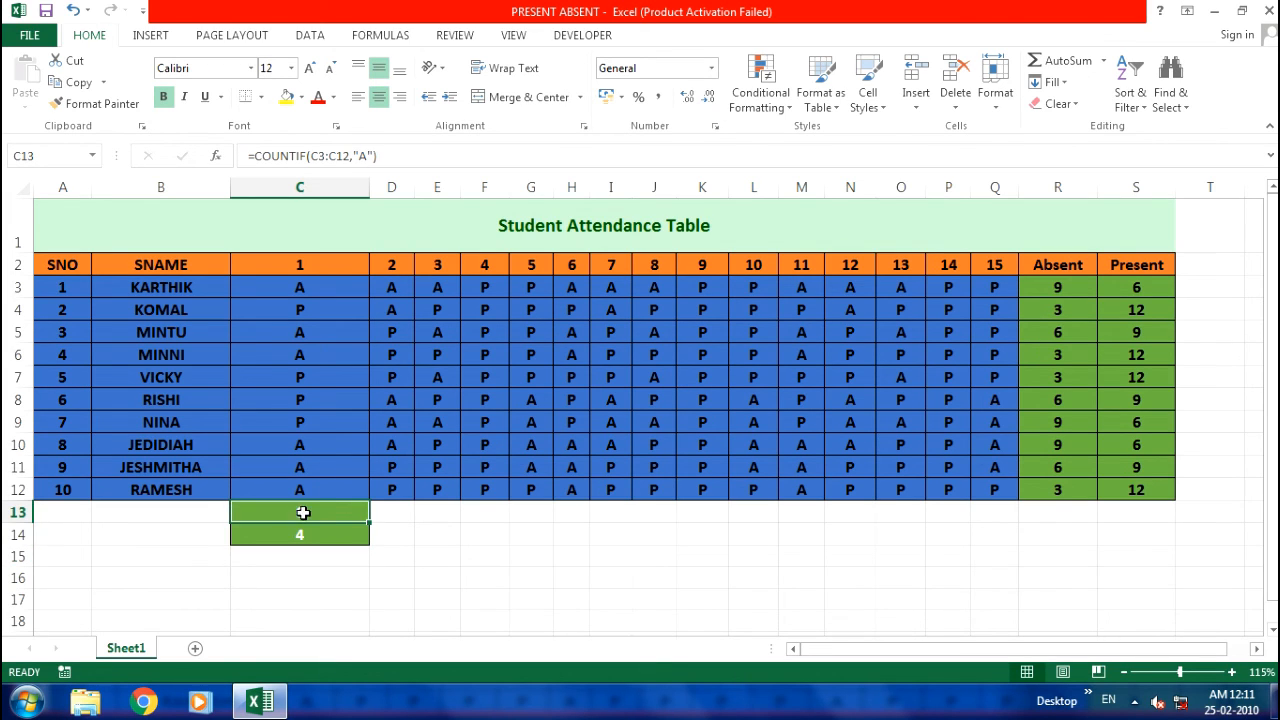
left_click_drag(314, 282, 326, 534)
left_click(326, 534)
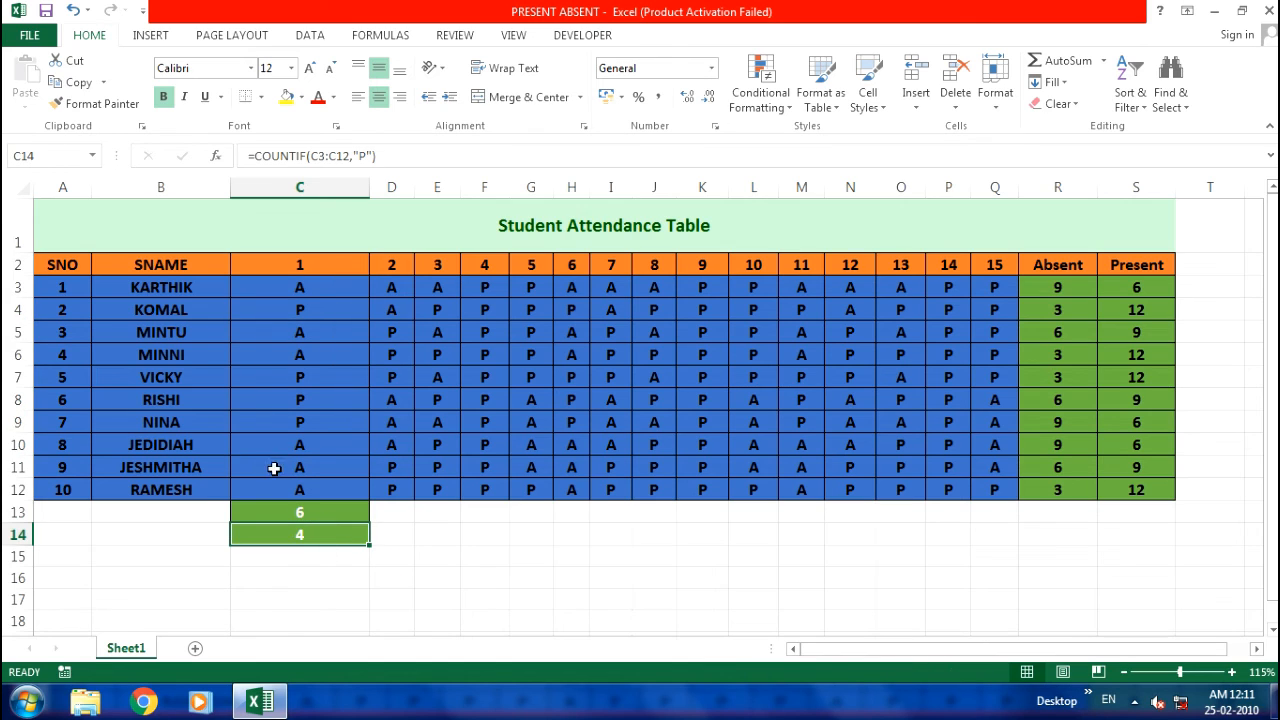
left_click_drag(133, 290, 312, 302)
left_click_drag(807, 313, 994, 290)
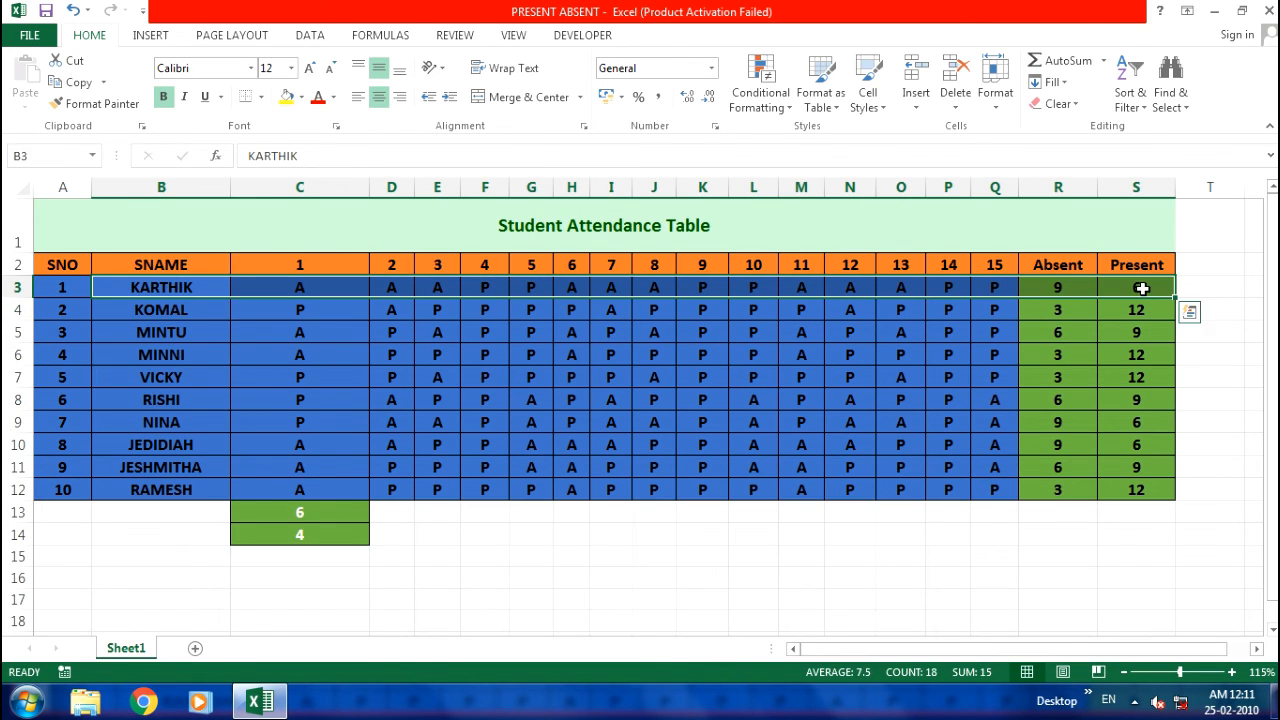
left_click(568, 571)
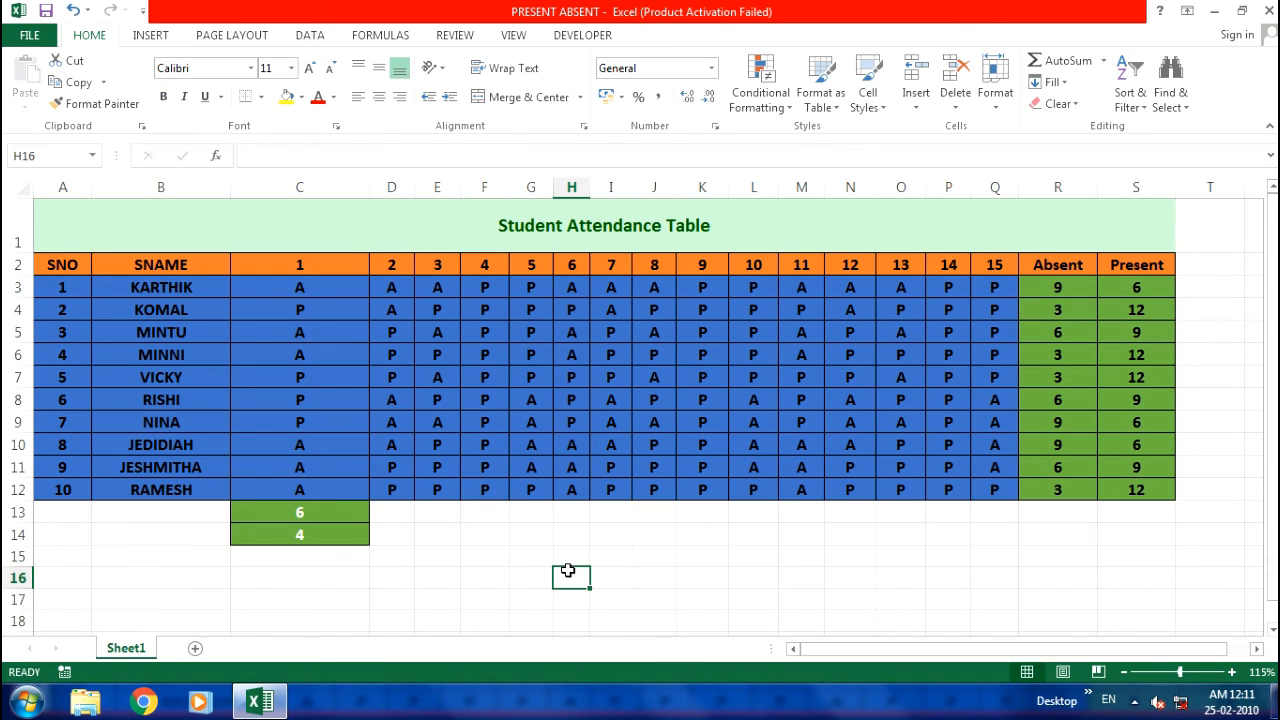